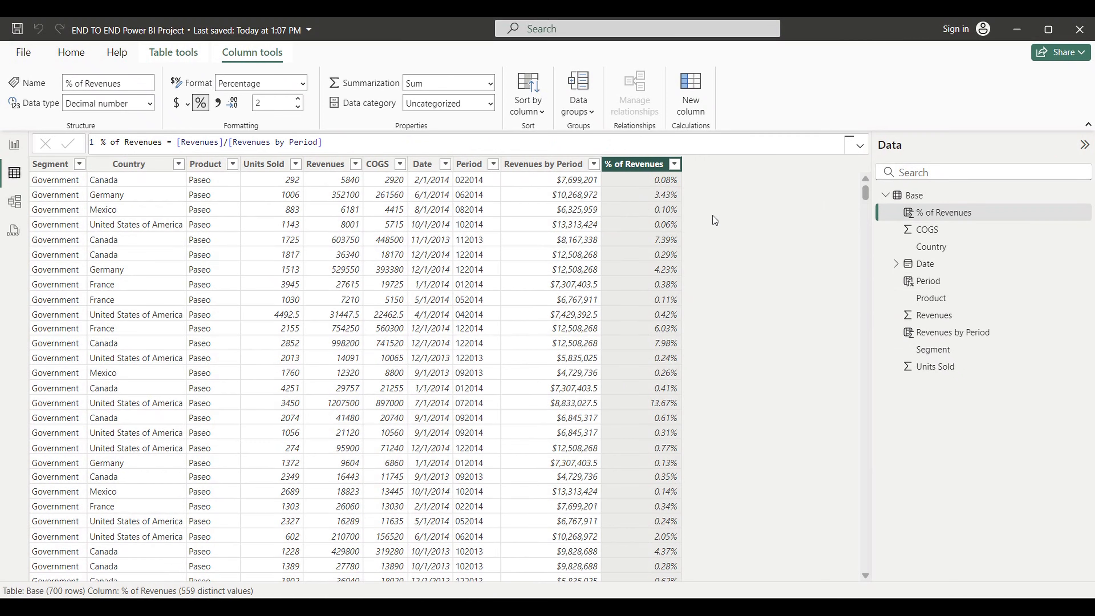
pyautogui.click(734, 216)
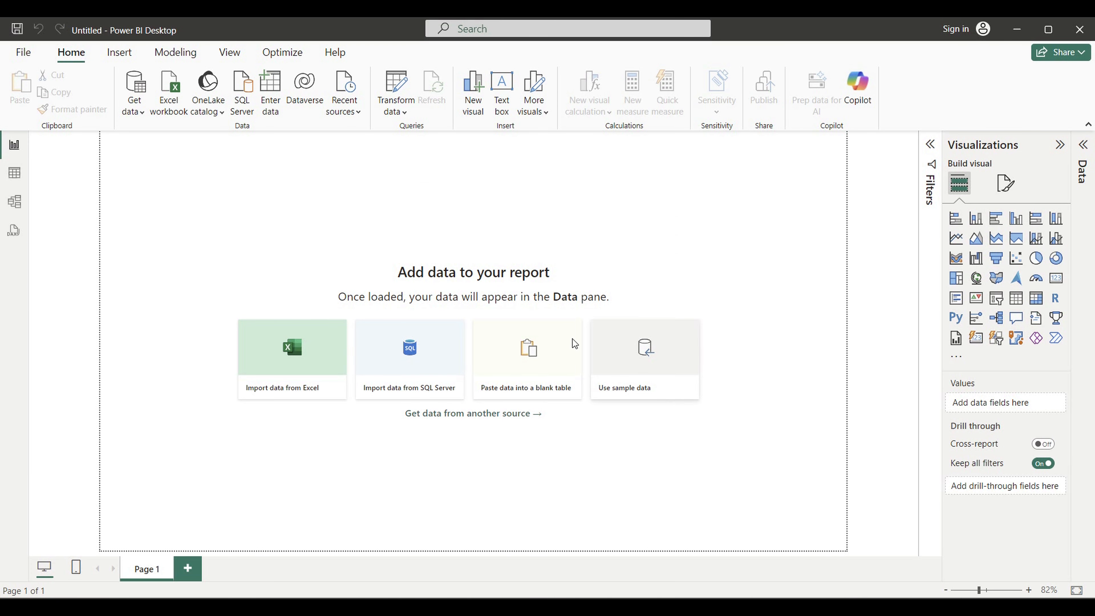
# Step: Import Sheet1 from the END TO END RAW DATA Excel workbook and load it into the report
pyautogui.click(169, 92)
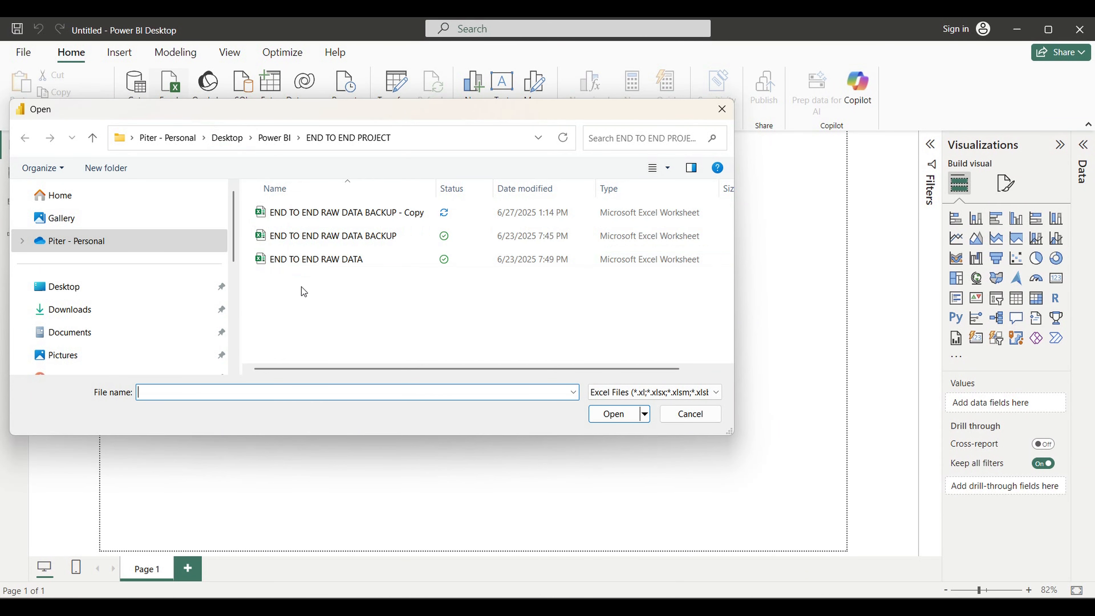
pyautogui.click(314, 262)
pyautogui.click(599, 413)
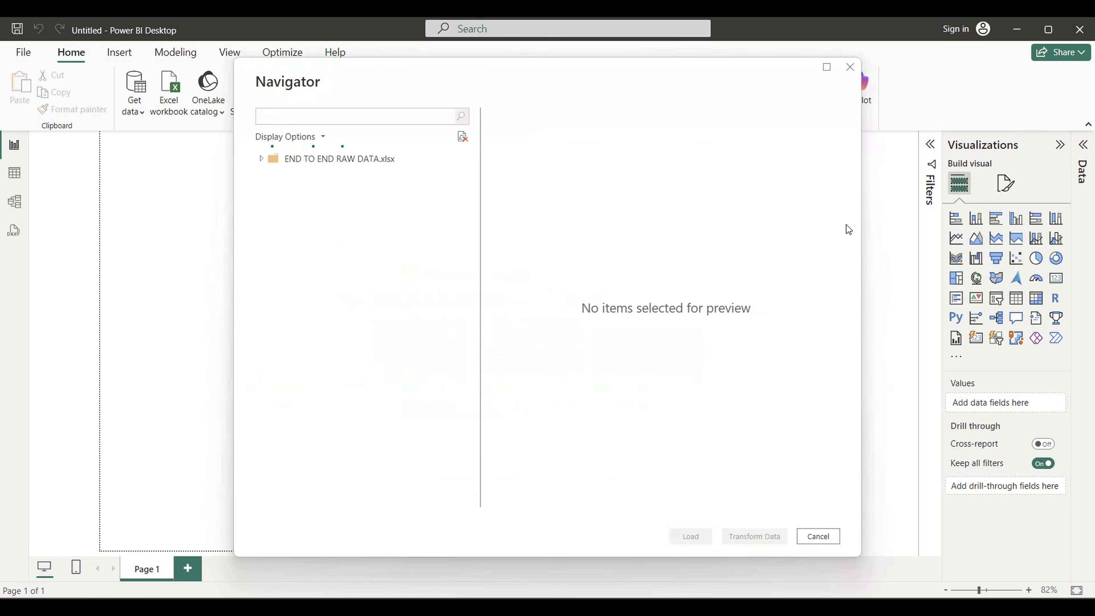
pyautogui.click(275, 196)
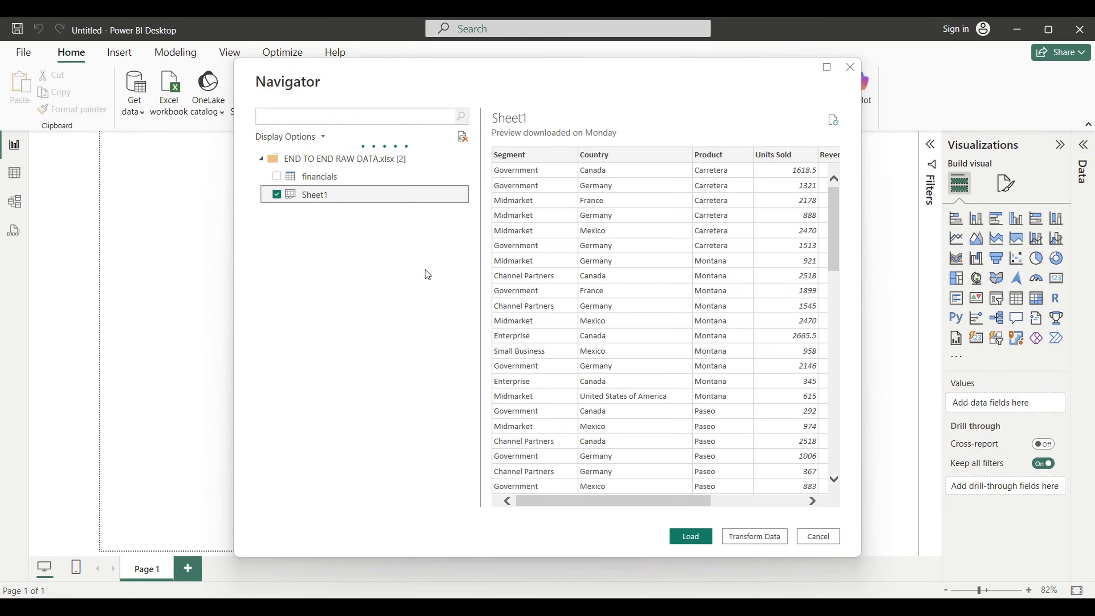
pyautogui.moveTo(658, 501)
pyautogui.mouseDown()
pyautogui.moveTo(793, 500)
pyautogui.moveTo(651, 500)
pyautogui.mouseUp()
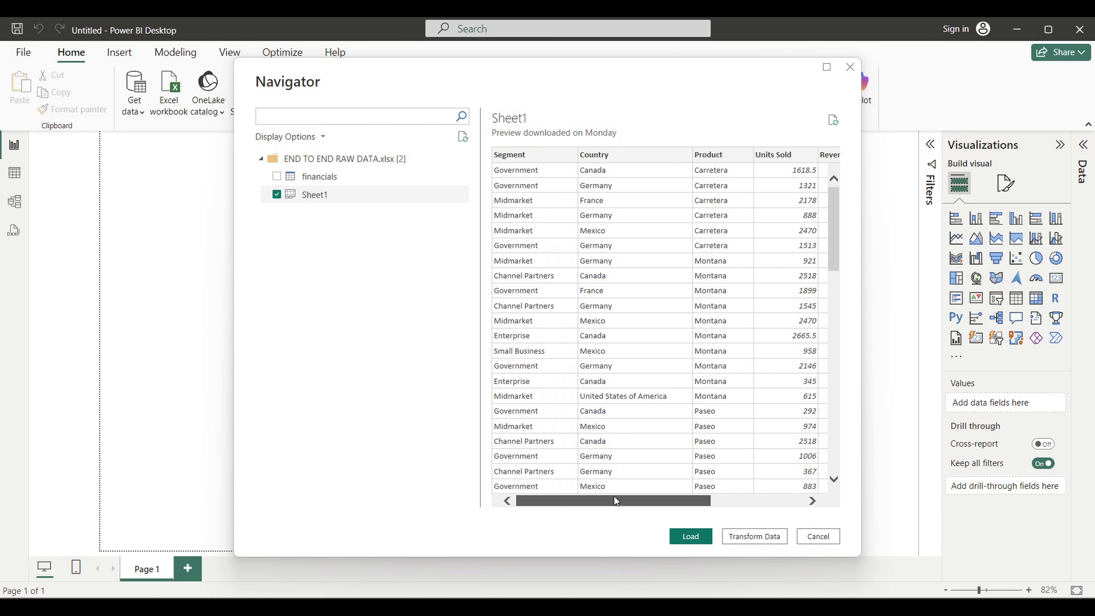
pyautogui.click(689, 536)
# Step: Rename the Sheet1 table as Base and expand its list of fields
pyautogui.click(1085, 146)
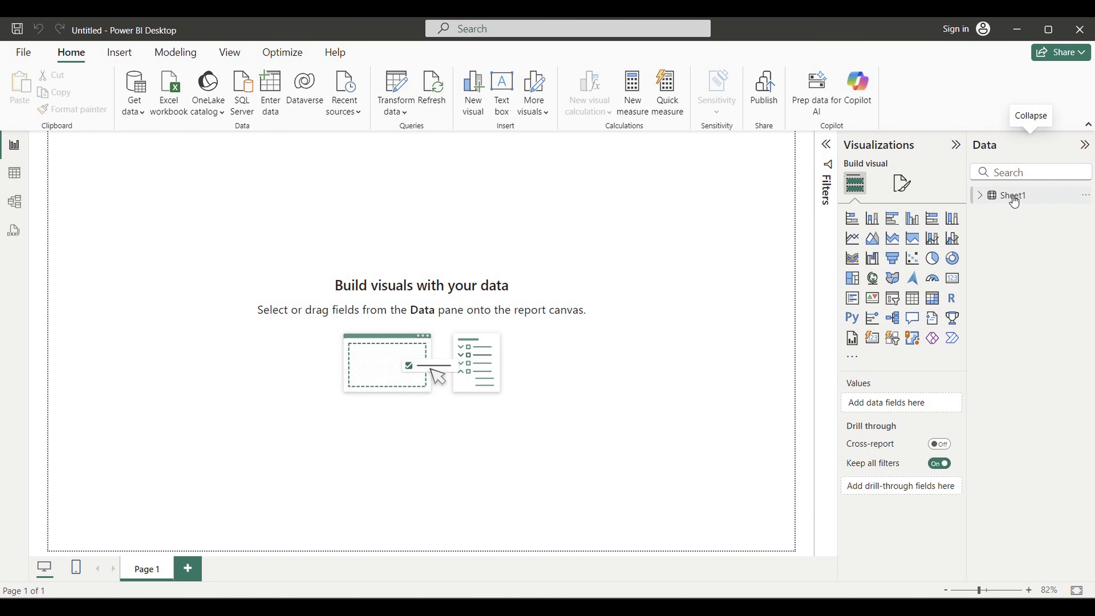
pyautogui.click(1013, 197)
pyautogui.doubleClick(1013, 197)
pyautogui.write('Bas')
pyautogui.press('Return')
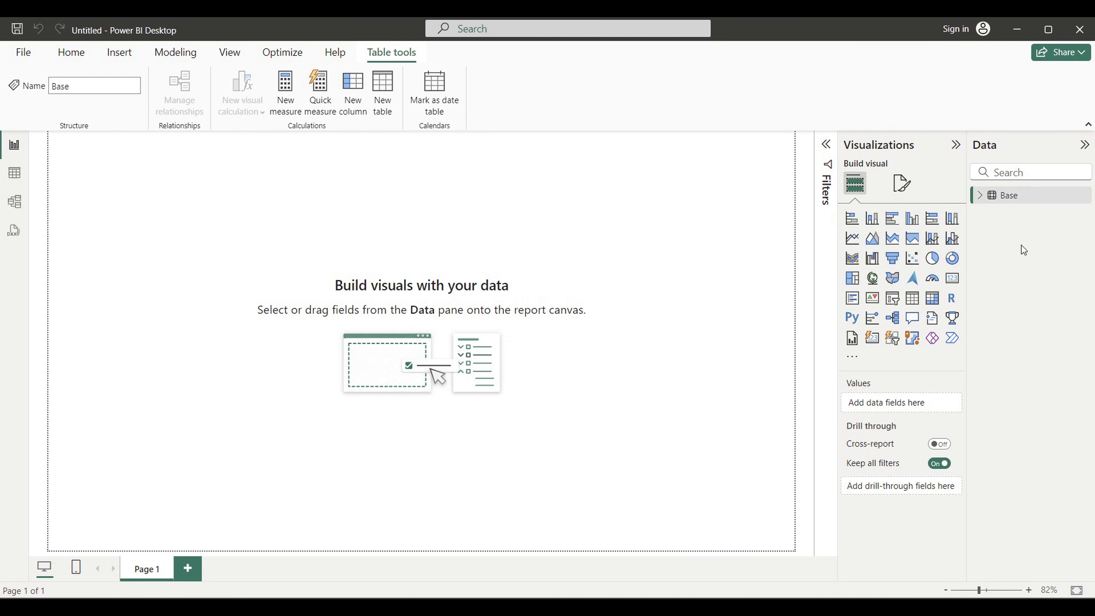
pyautogui.click(980, 195)
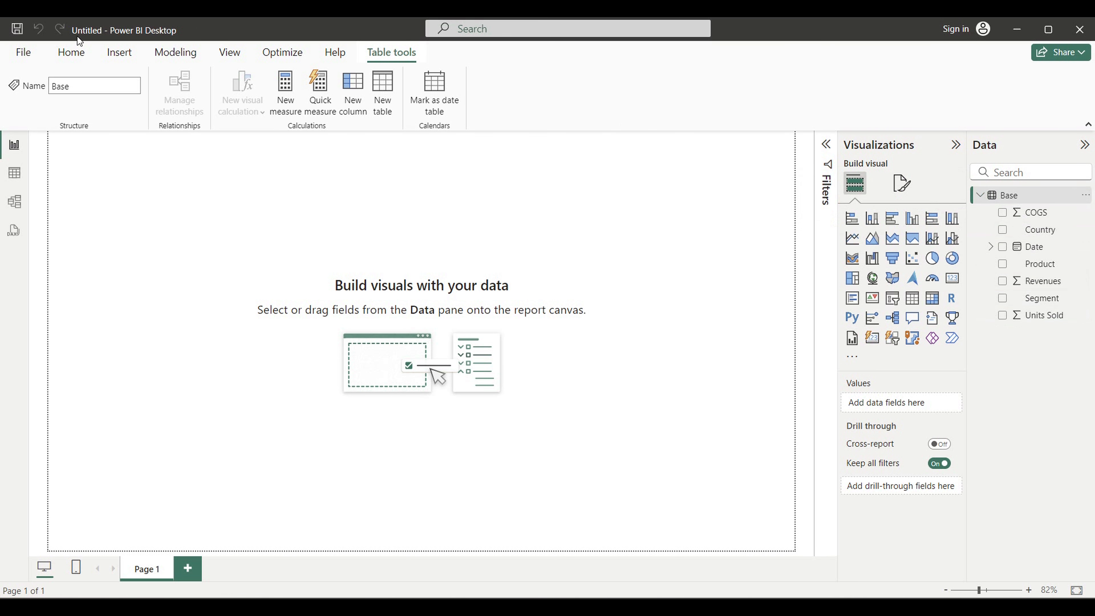
# Step: Show the Base table's data and go through its columns from Segment to COGS
pyautogui.click(26, 174)
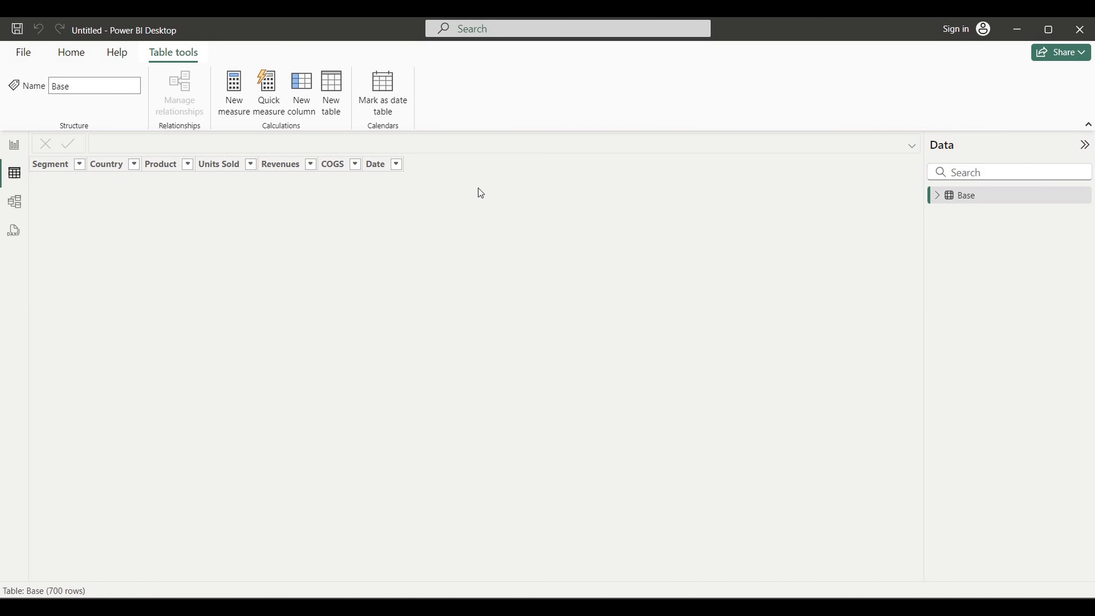
pyautogui.click(36, 167)
pyautogui.click(128, 166)
pyautogui.click(205, 166)
pyautogui.click(263, 166)
pyautogui.click(328, 166)
pyautogui.click(379, 166)
# Step: Set the Date column's format to 3/14/2001 (m/d/yyyy)
pyautogui.click(436, 169)
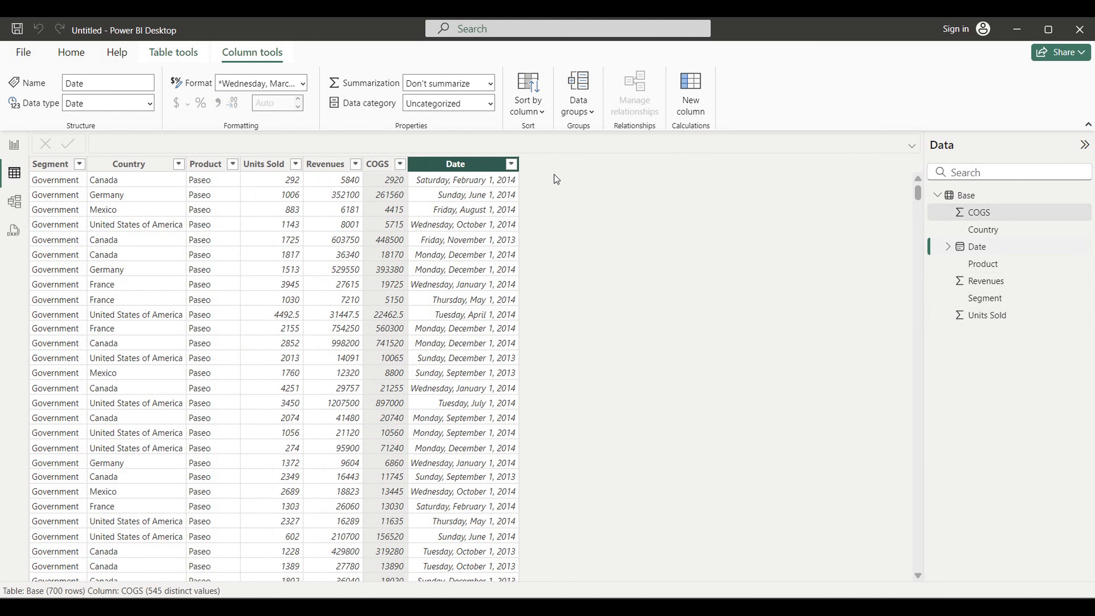
pyautogui.click(303, 83)
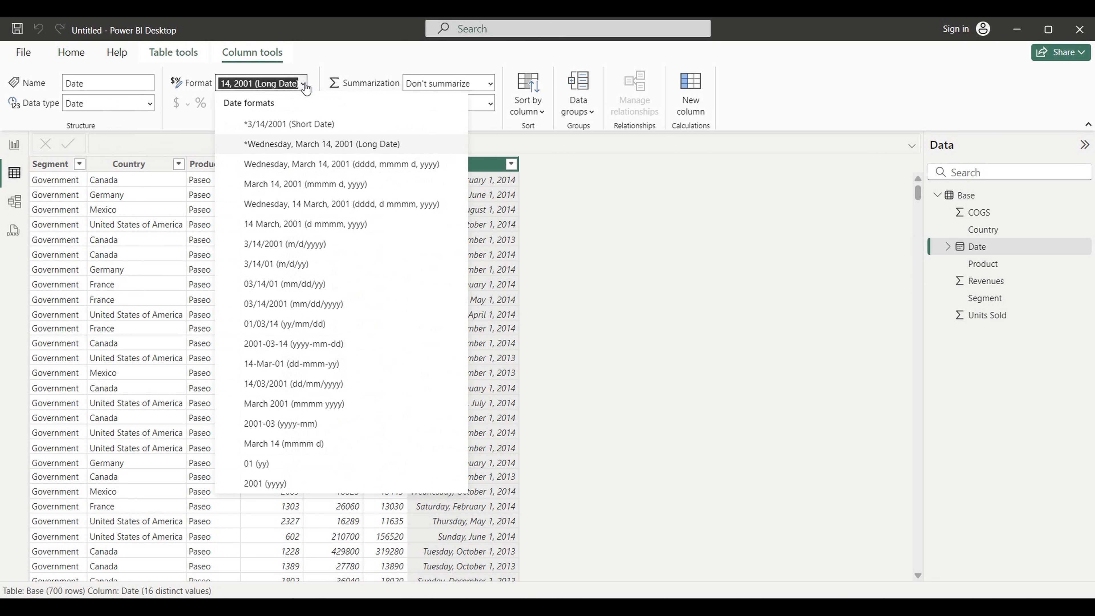
pyautogui.click(280, 245)
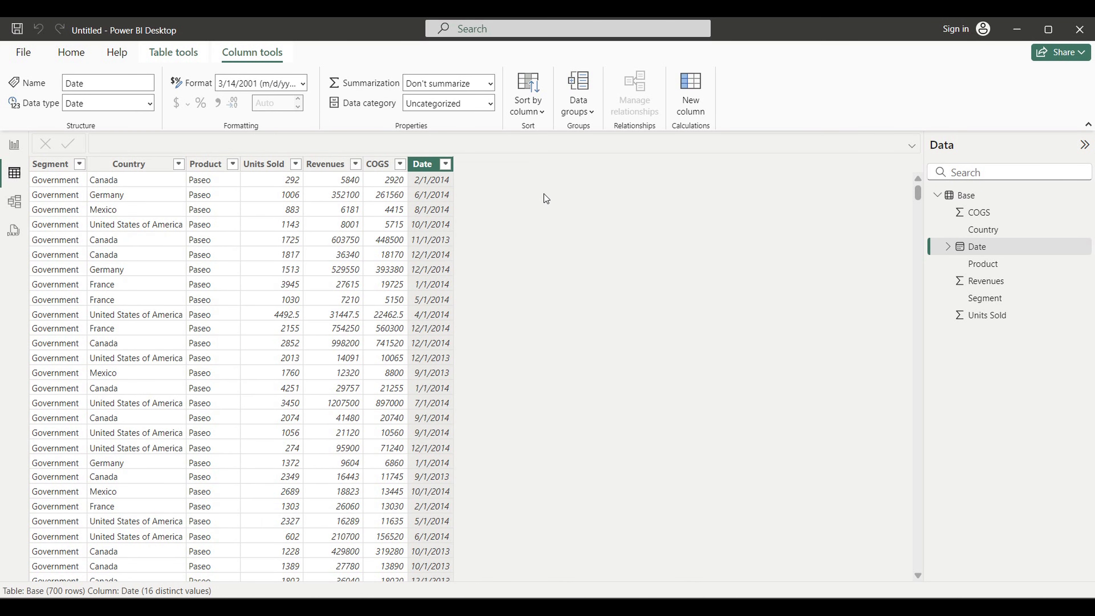
# Step: Examine which distinct values the Product, Segment and Country columns contain, leaving them unfiltered
pyautogui.click(233, 164)
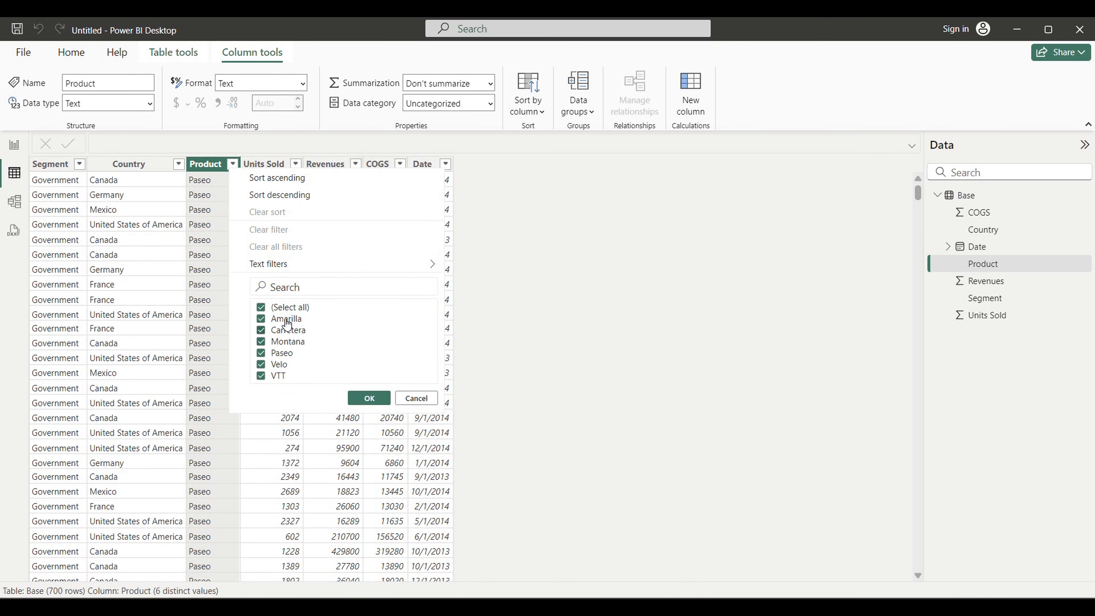
pyautogui.click(367, 396)
pyautogui.click(233, 165)
pyautogui.click(79, 164)
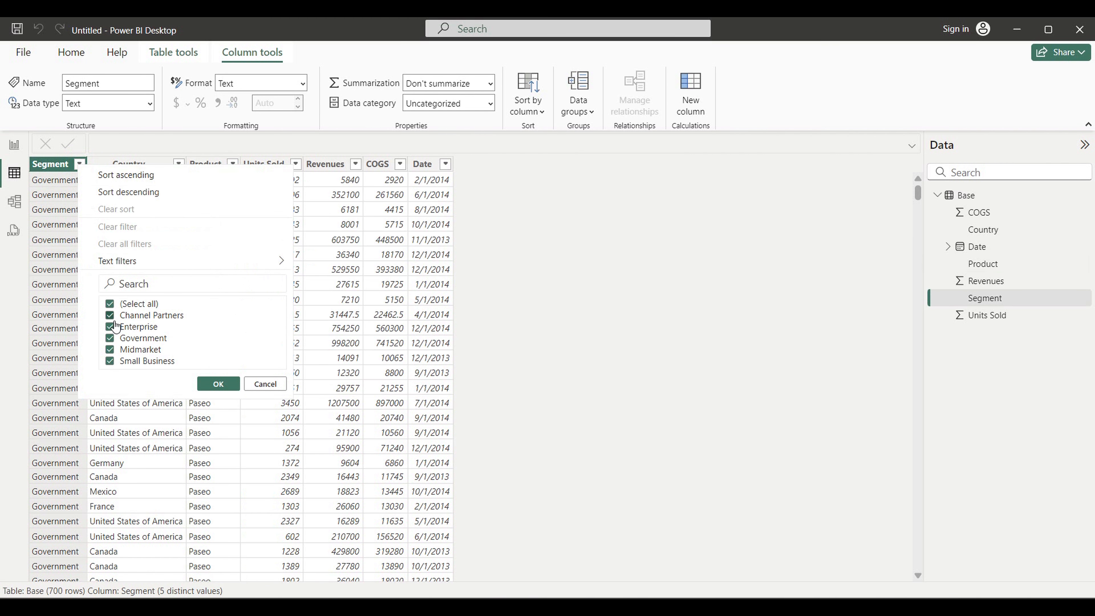
pyautogui.click(178, 164)
pyautogui.click(178, 164)
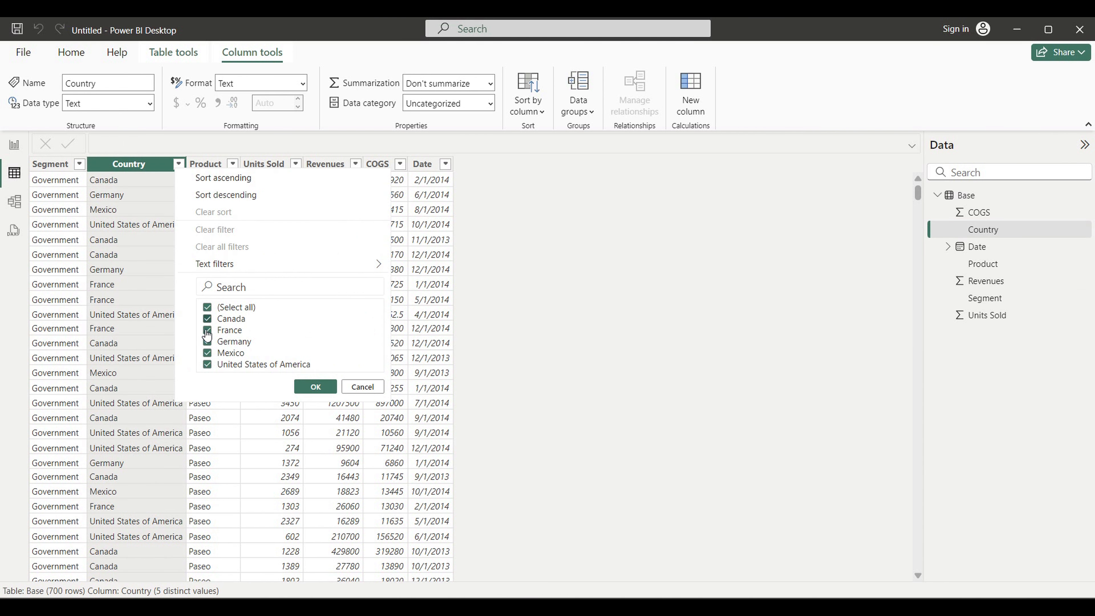
pyautogui.click(573, 249)
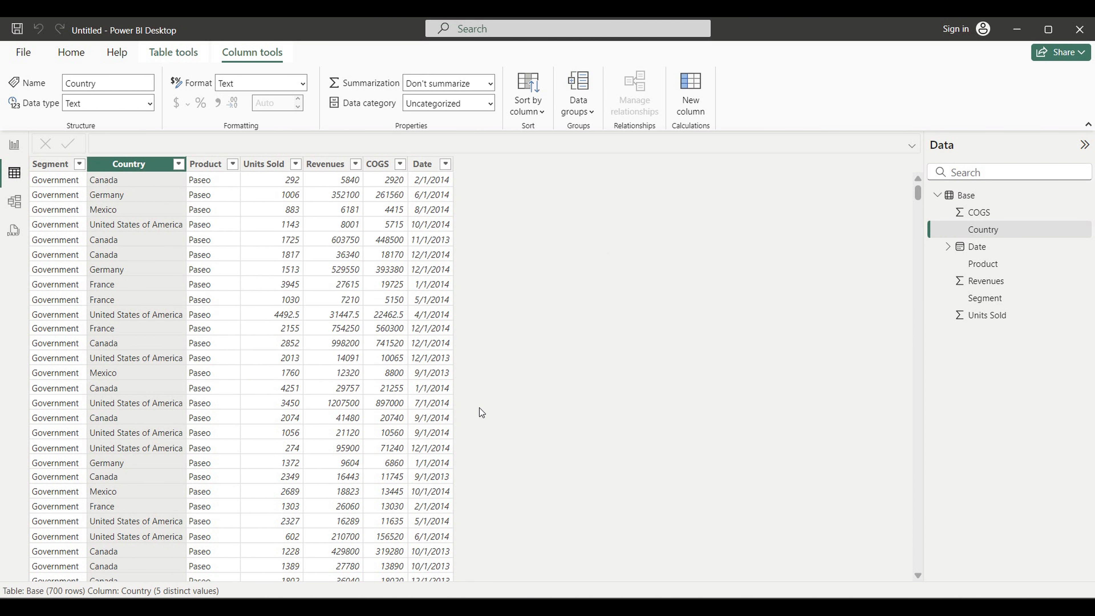
# Step: Review the Units Sold, Revenues, COGS and Date columns of the Base table
pyautogui.click(275, 165)
pyautogui.click(331, 166)
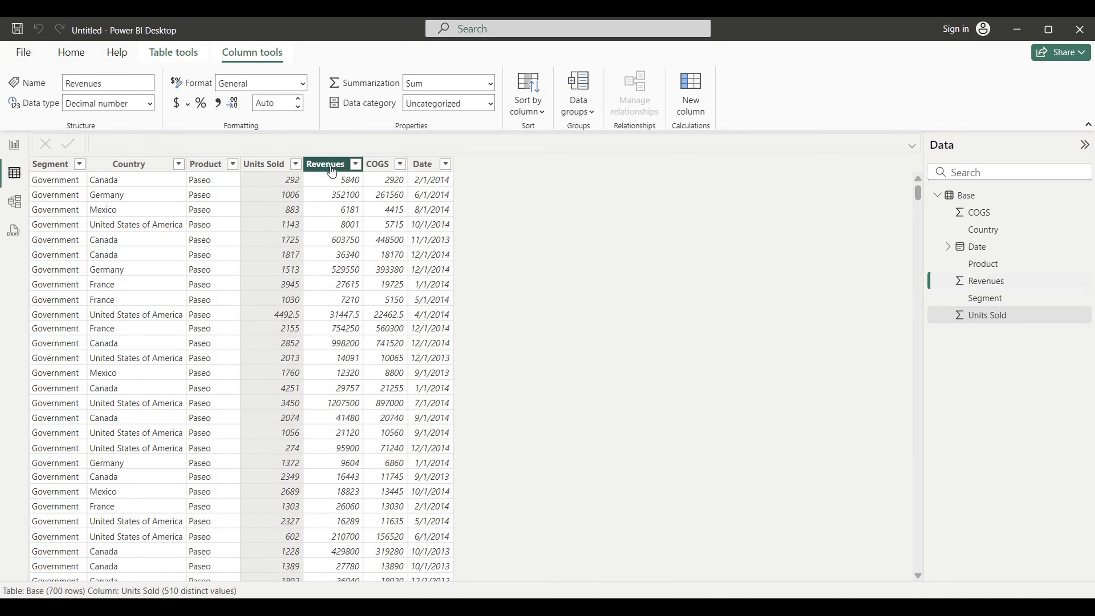
pyautogui.click(379, 164)
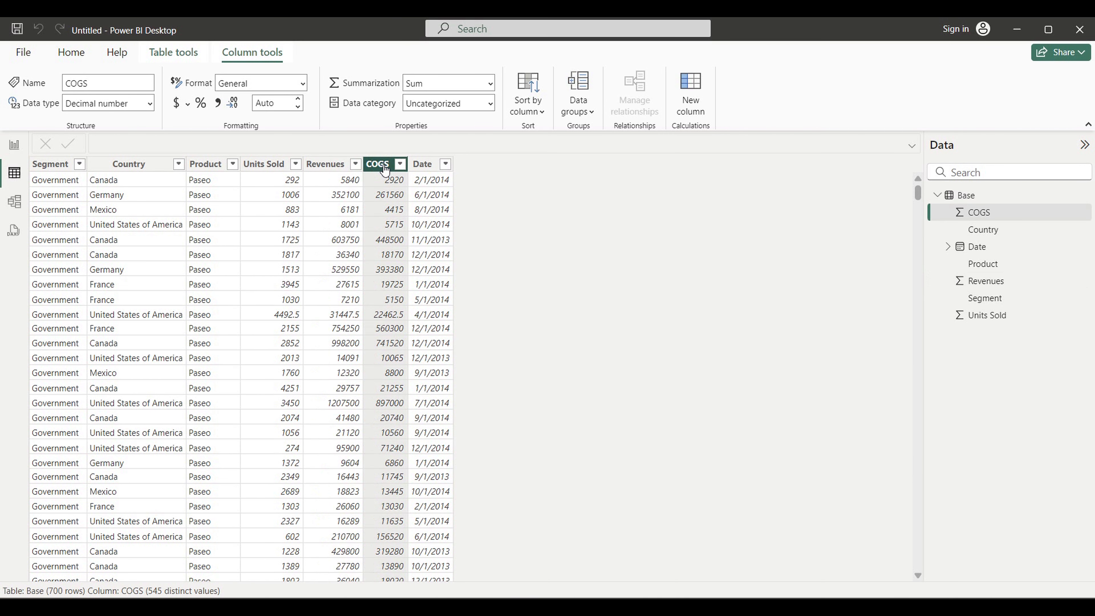
pyautogui.click(424, 169)
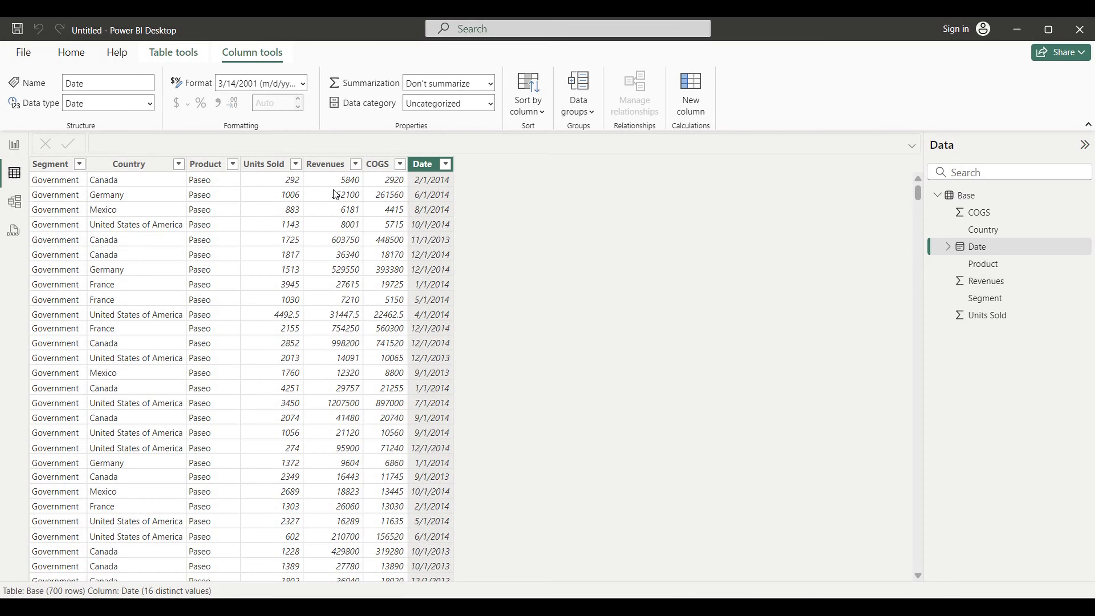
pyautogui.click(315, 164)
pyautogui.click(379, 163)
pyautogui.click(264, 164)
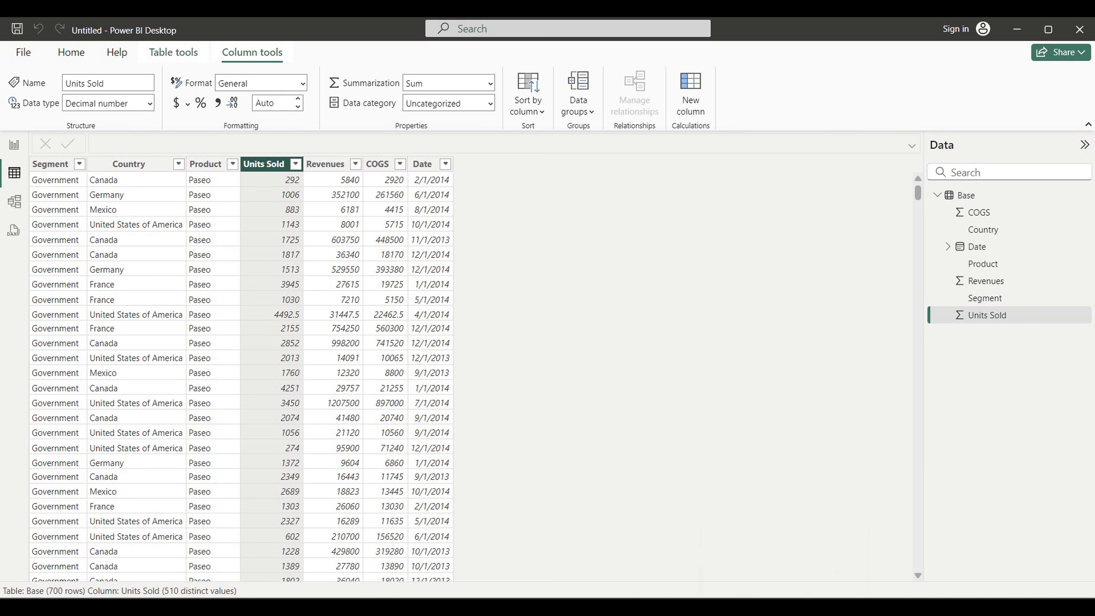
# Step: Switch to the backup workbook in Excel and examine the Fixed Costs table with its dates and $/Month amounts
pyautogui.click(785, 607)
pyautogui.moveTo(811, 186); pyautogui.dragTo(864, 342)
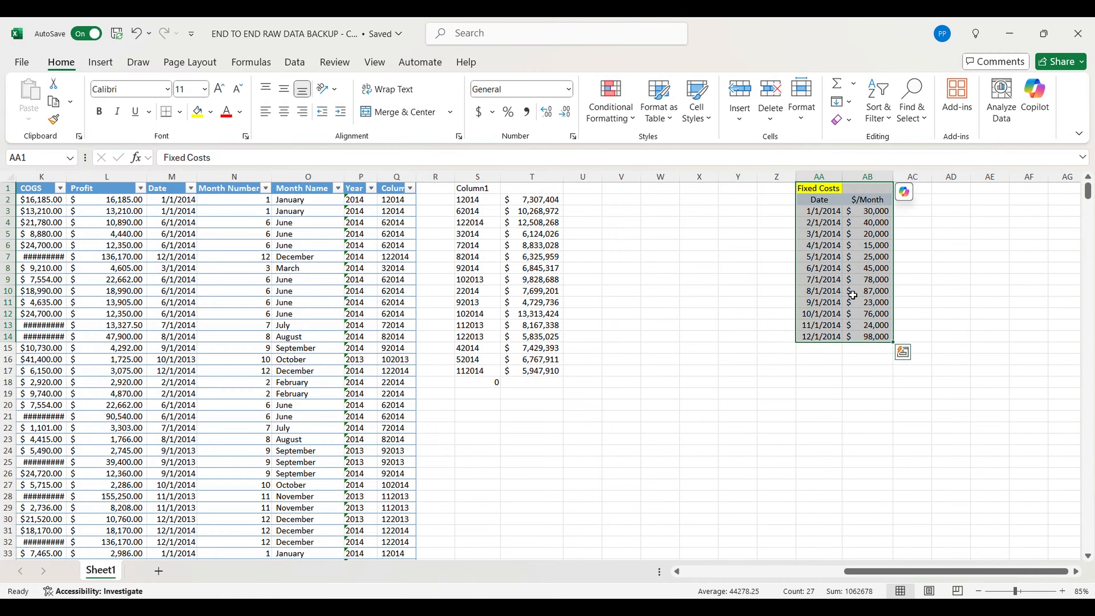
pyautogui.click(818, 189)
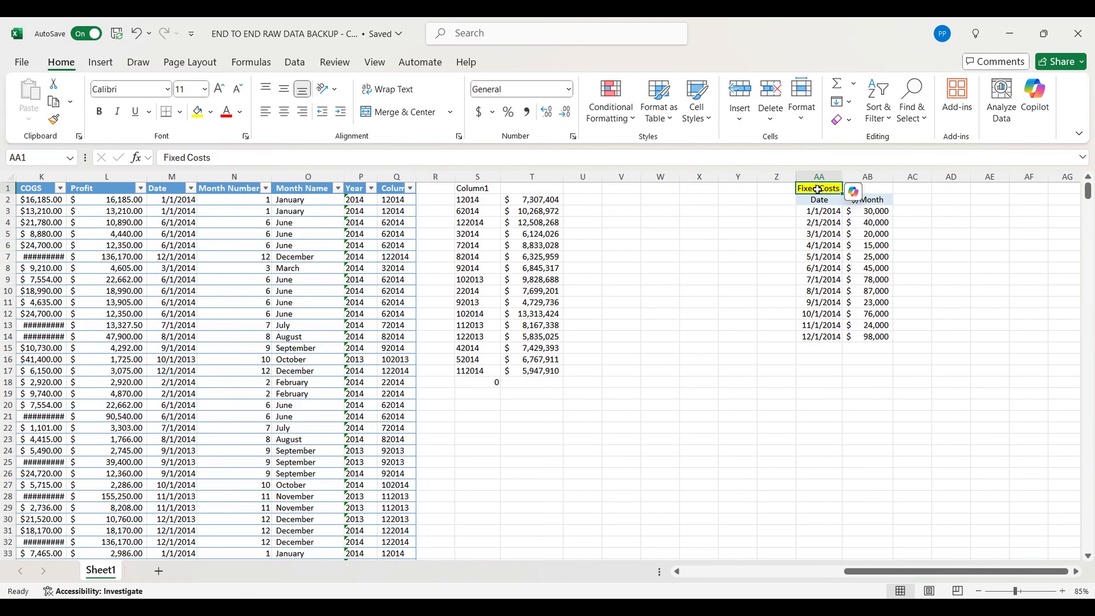
pyautogui.click(740, 258)
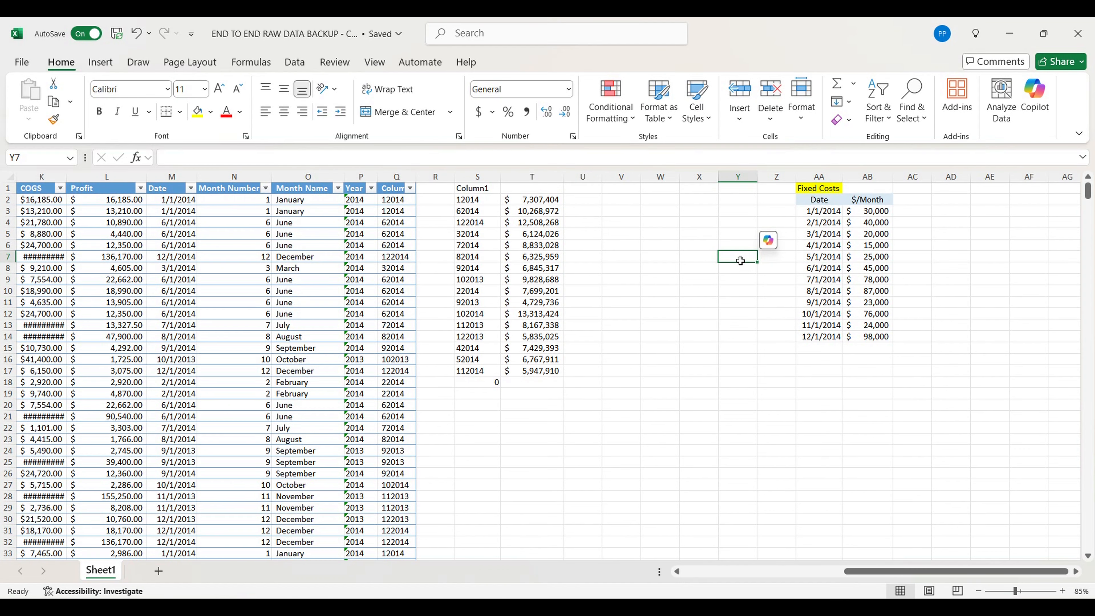
pyautogui.click(867, 199)
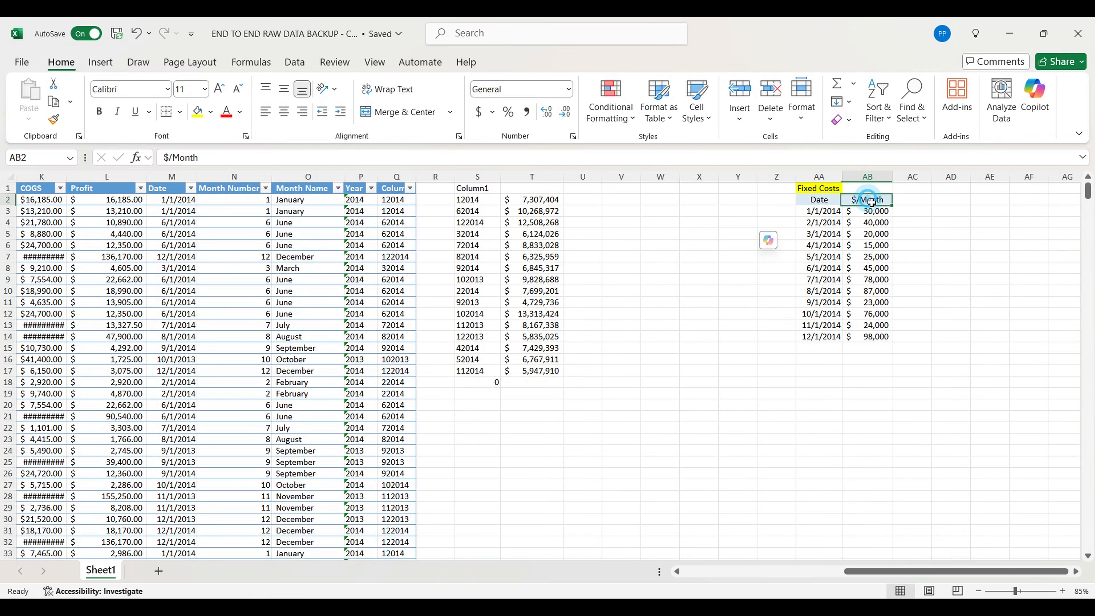
pyautogui.moveTo(875, 211); pyautogui.dragTo(875, 341)
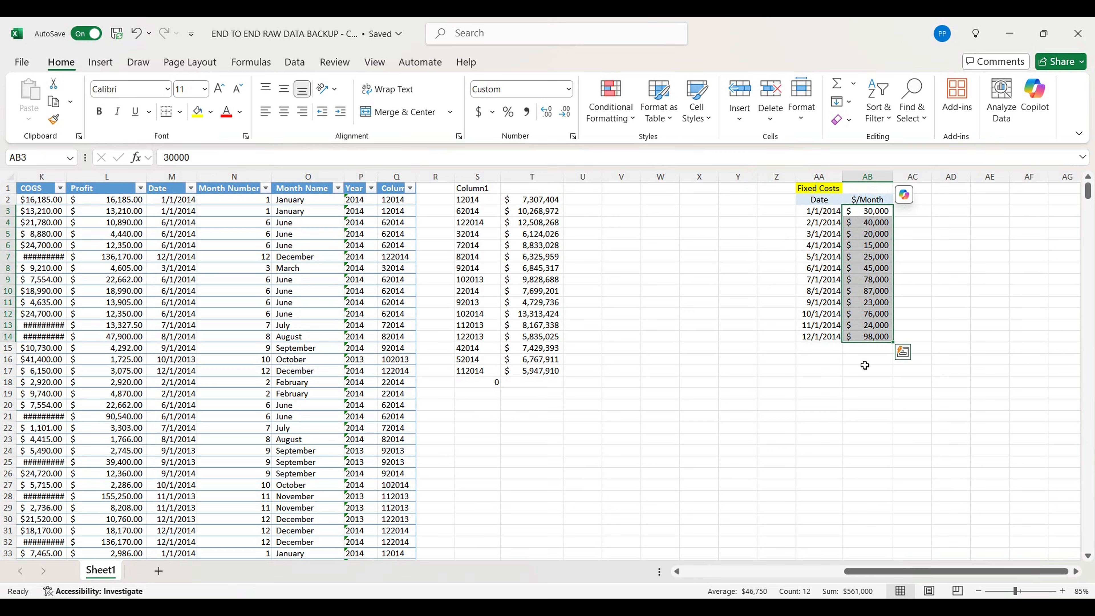
pyautogui.click(865, 365)
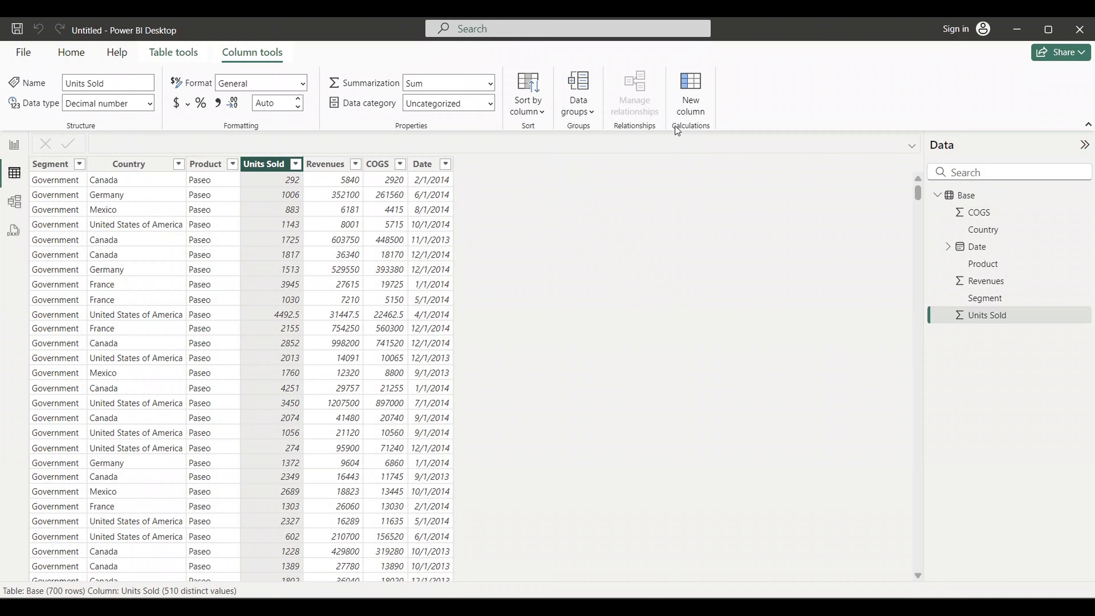
# Step: Add a calculated column to Base named Period, starting its formula with the condition if(len(month(Base[Date]))=2
pyautogui.click(690, 97)
pyautogui.doubleClick(129, 141)
pyautogui.press('BackSpace')
pyautogui.write('Period =')
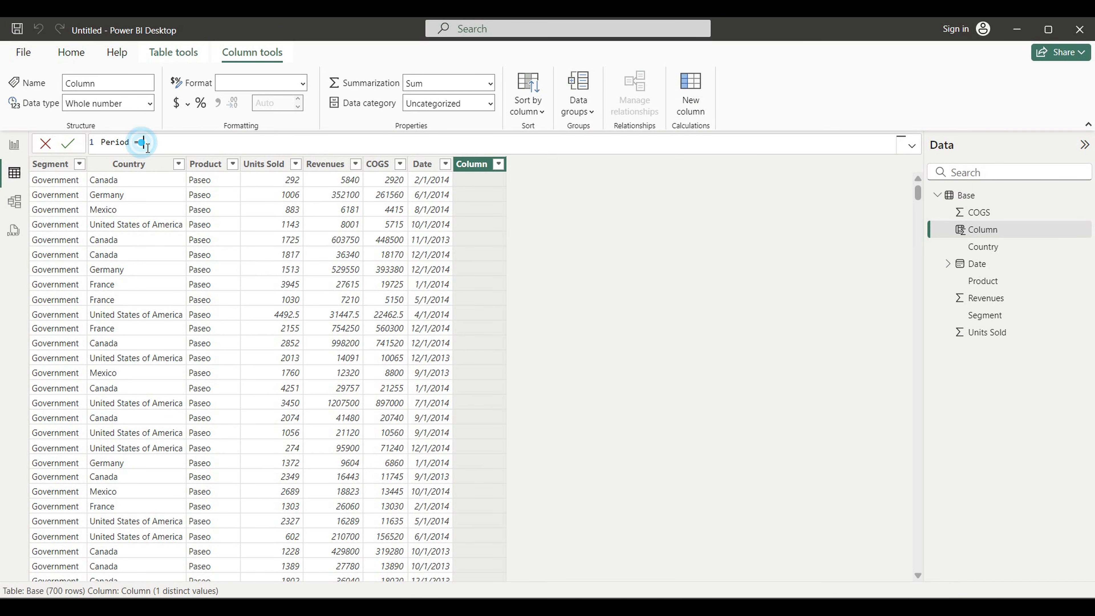
pyautogui.write(' if(len')
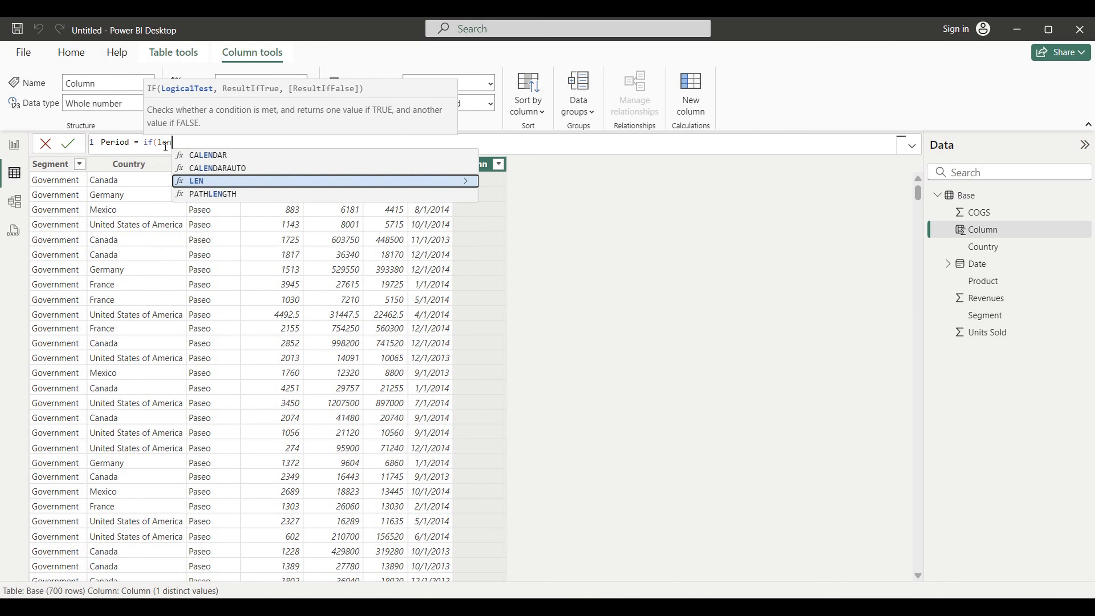
pyautogui.write('(month')
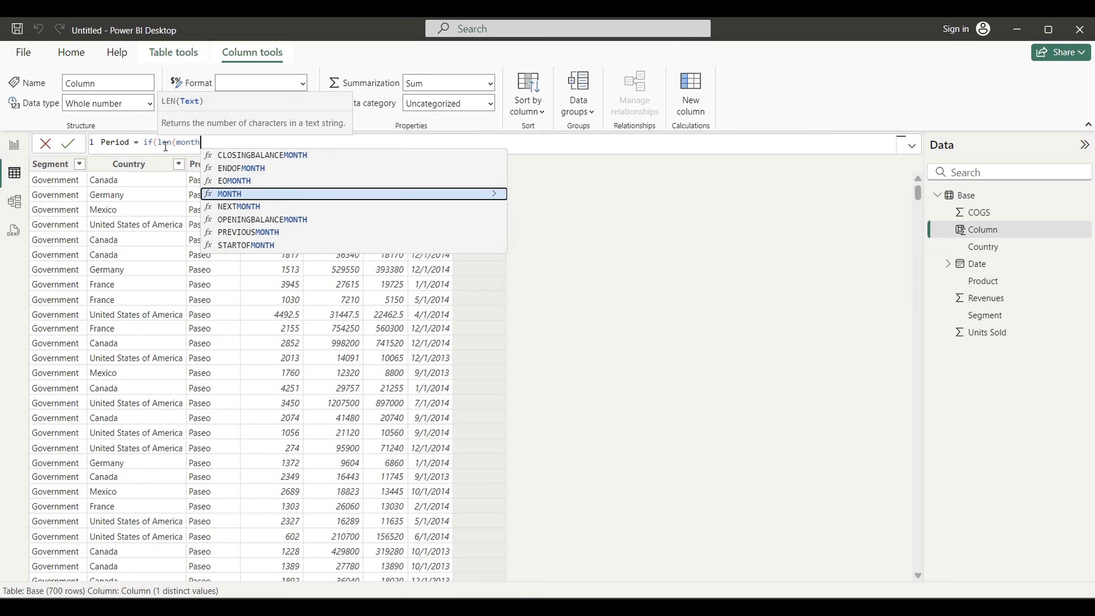
pyautogui.write('(bas')
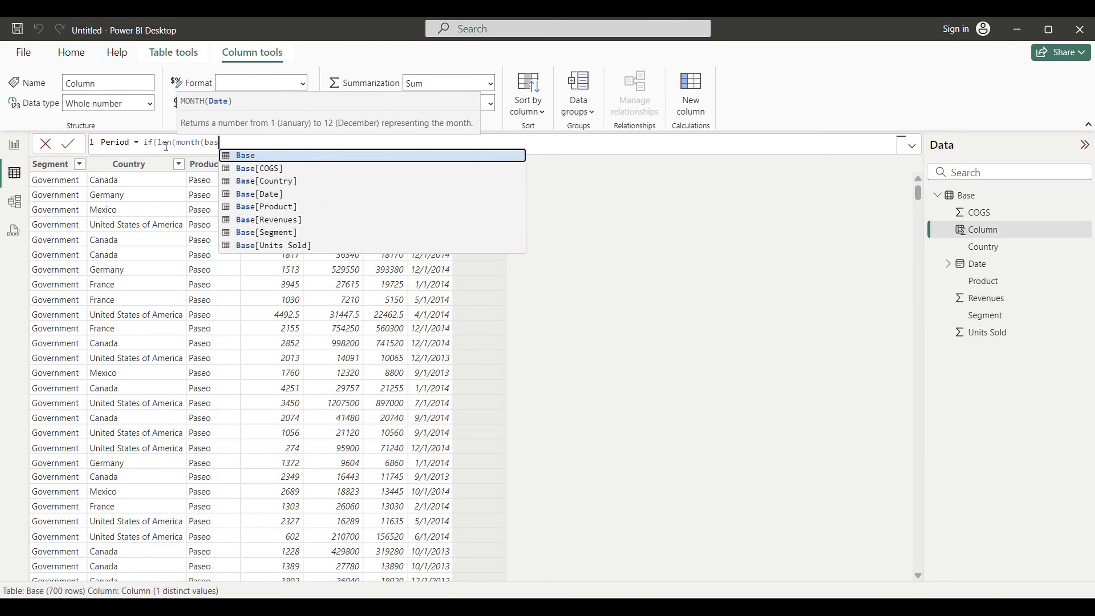
pyautogui.click(261, 195)
pyautogui.write('))=2')
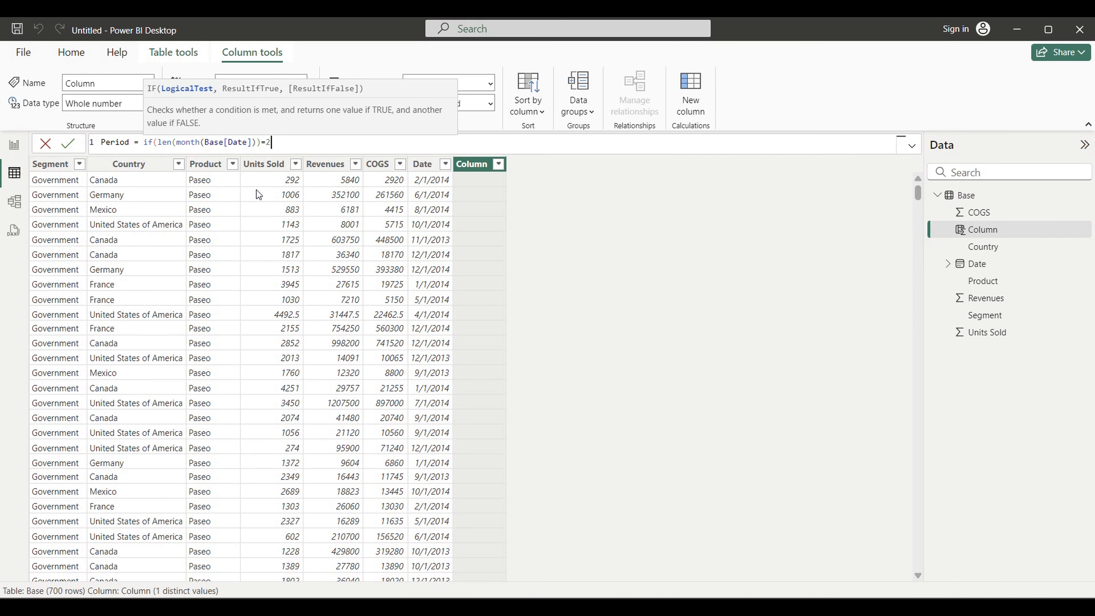
# Step: Extend the Period formula with month(Base[Date])&Year(Base[Date]) as the result when the condition is true
pyautogui.write(',mont')
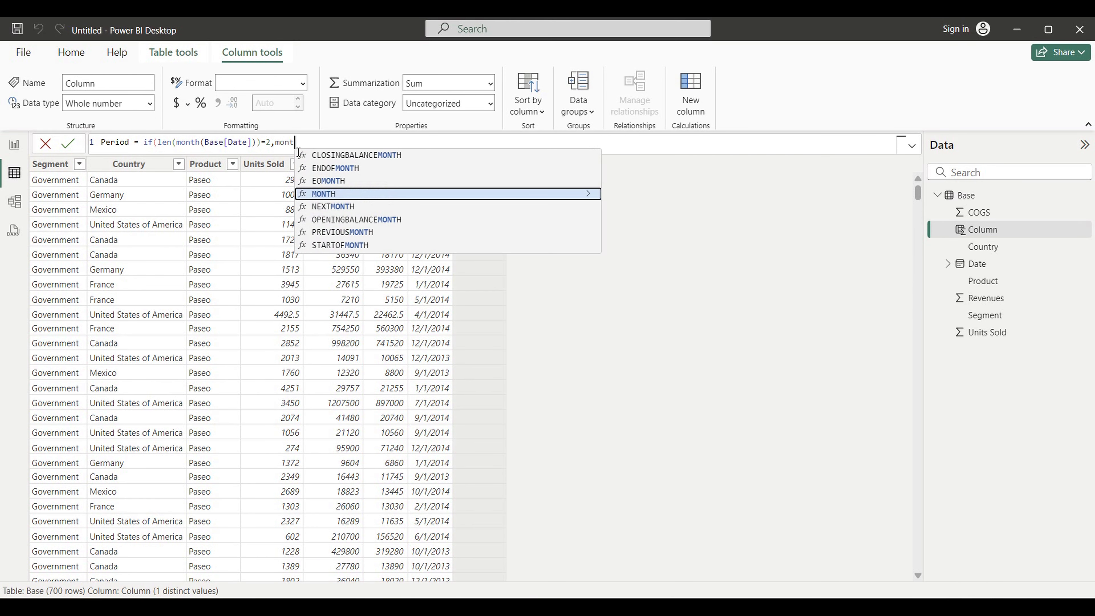
pyautogui.write('h(base')
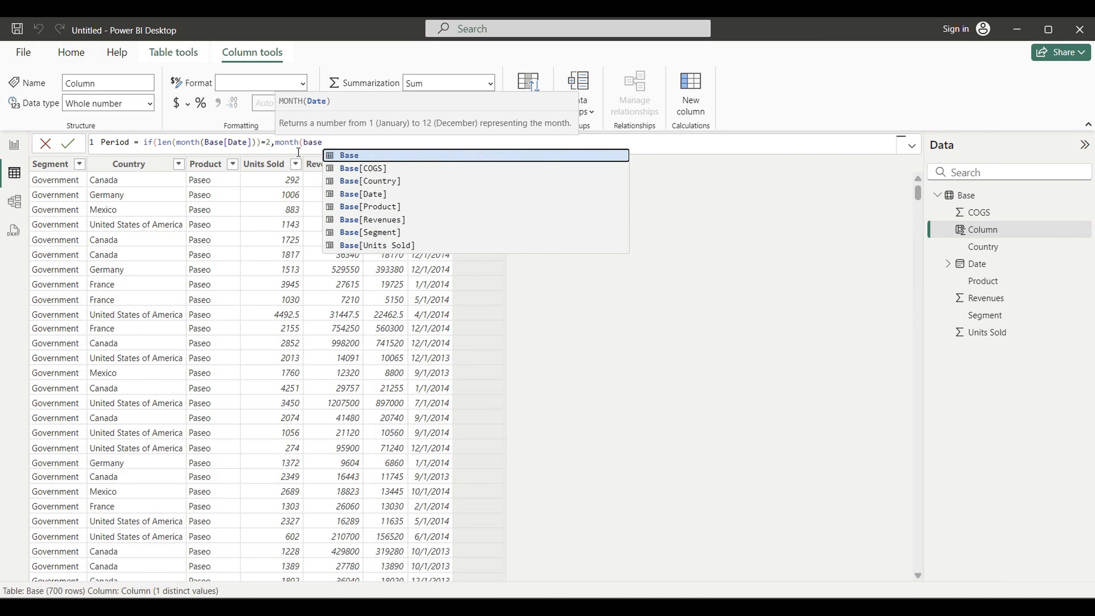
pyautogui.click(366, 195)
pyautogui.write(')&')
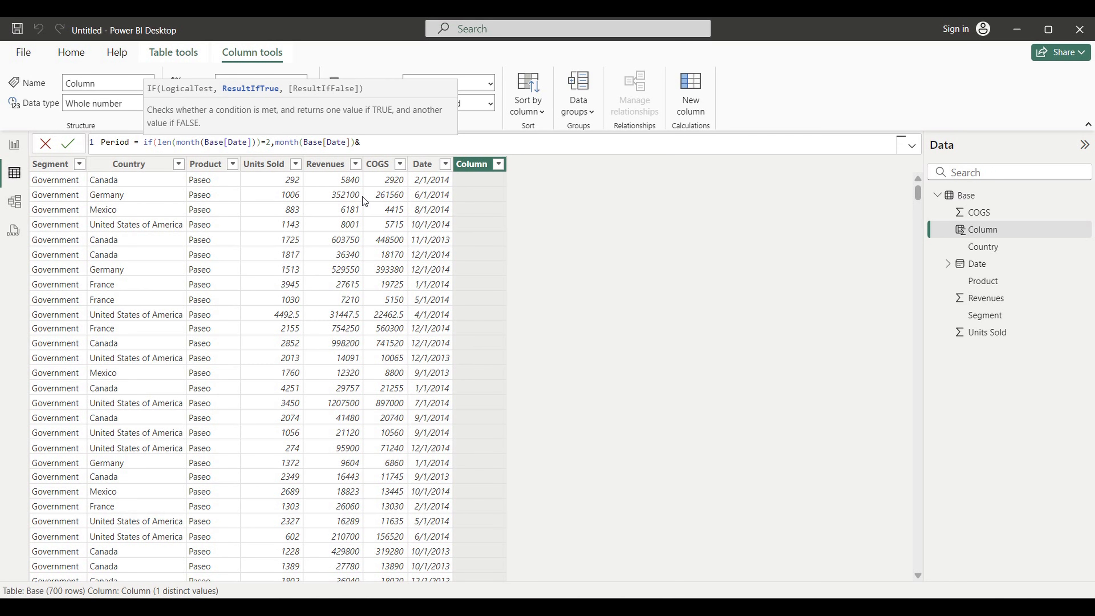
pyautogui.write('Year(base')
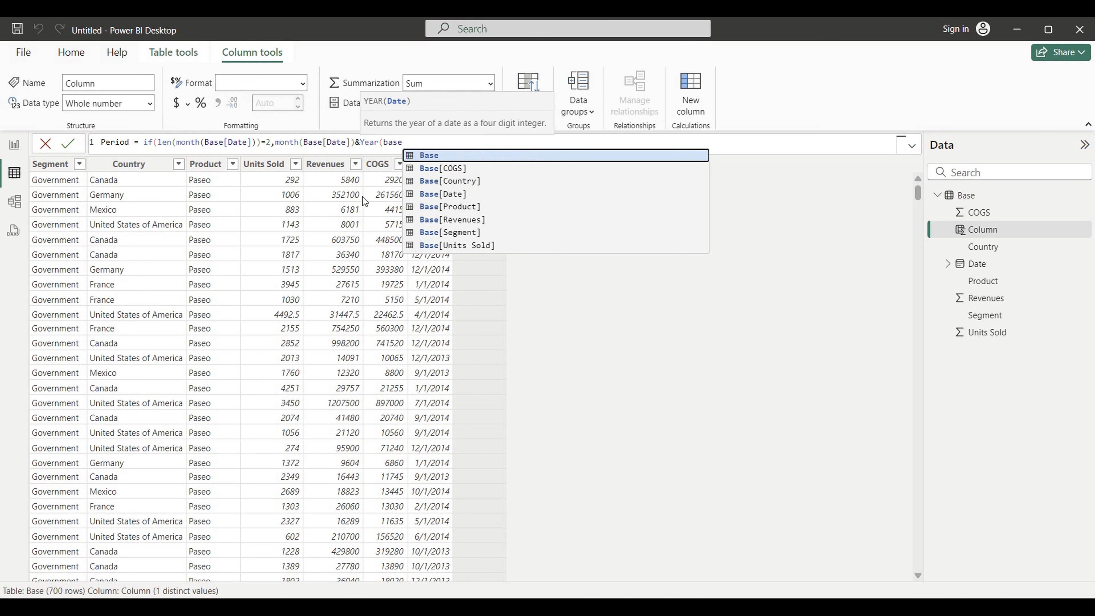
pyautogui.click(451, 196)
pyautogui.write('),')
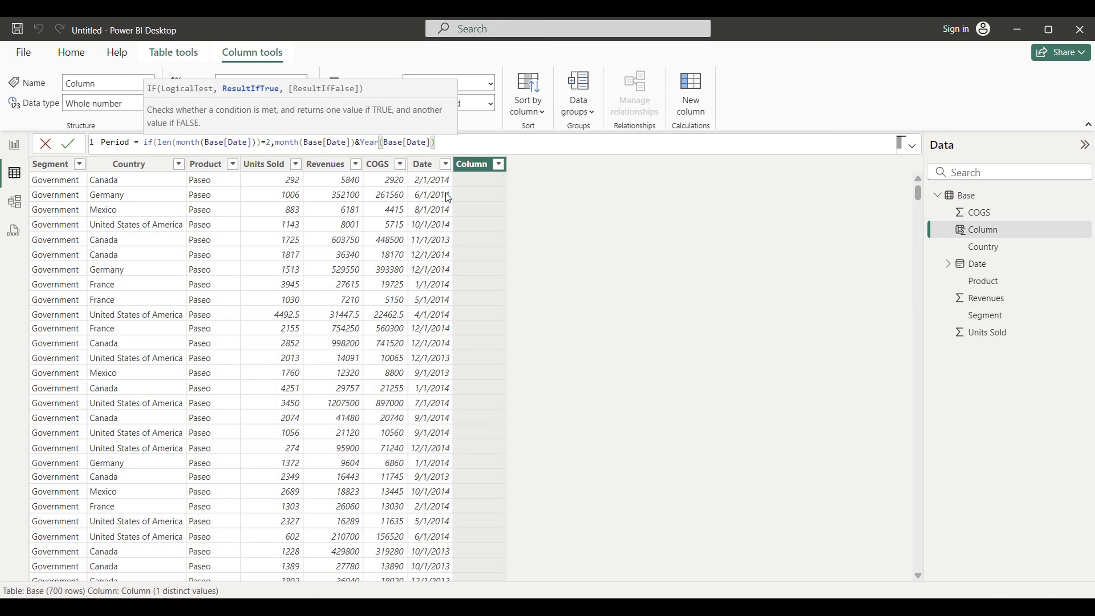
# Step: Complete the Period formula with the false result "0"&month(Base[Date])&Year(Base[Date]), commit it and list the column's distinct values
pyautogui.click(431, 147)
pyautogui.moveTo(277, 145); pyautogui.dragTo(441, 144)
pyautogui.hotkey('ctrl', 'c')
pyautogui.click(461, 147)
pyautogui.hotkey('ctrl', 'v')
pyautogui.click(442, 142)
pyautogui.write('"0"')
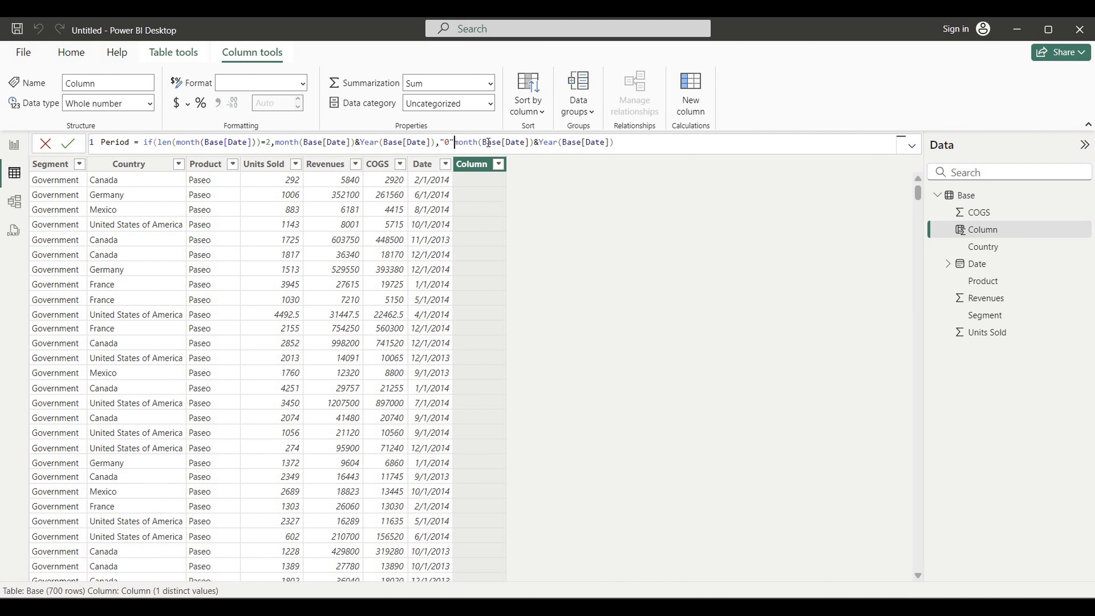
pyautogui.write('&')
pyautogui.write(')')
pyautogui.press('Return')
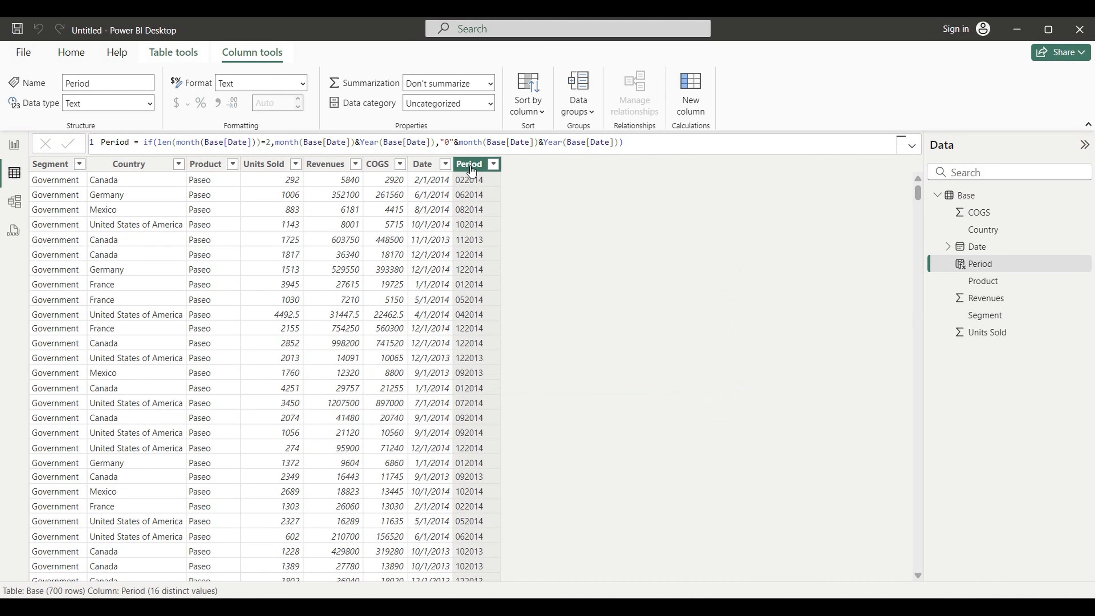
pyautogui.click(494, 164)
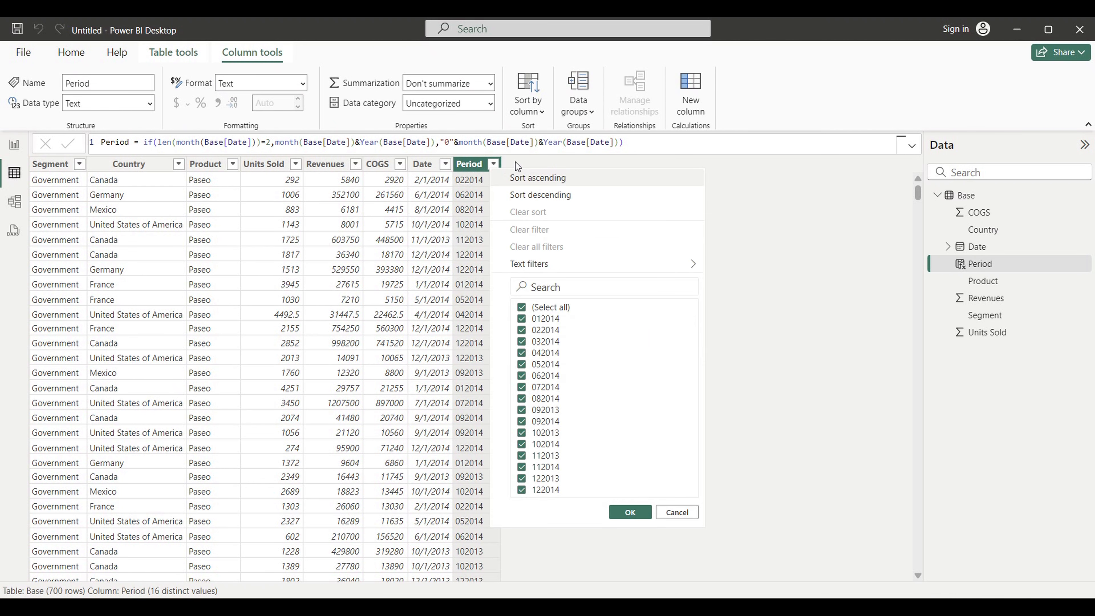
# Step: Add another calculated column to the Base table and name it Revenues by Period
pyautogui.click(173, 52)
pyautogui.click(301, 95)
pyautogui.click(128, 144)
pyautogui.click(131, 145)
pyautogui.click(125, 143)
pyautogui.doubleClick(131, 145)
pyautogui.write('Co')
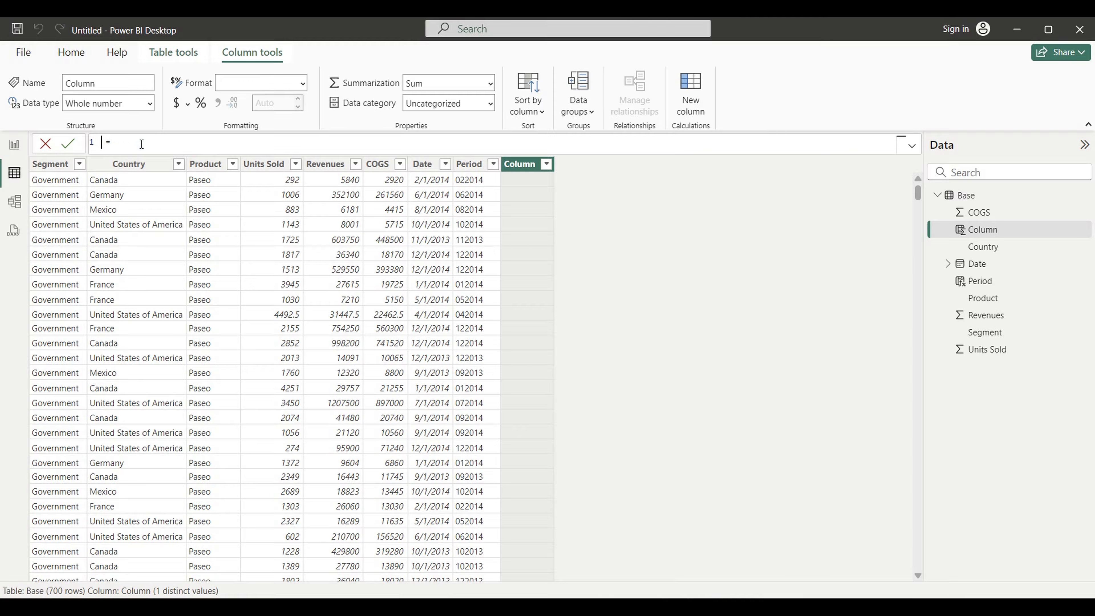
pyautogui.write('enues by Period')
pyautogui.click(215, 144)
# Step: Define a variable currentperiod equal to Base[Period] on a new line of the formula
pyautogui.hotkey('shift', 'Return')
pyautogui.write('va')
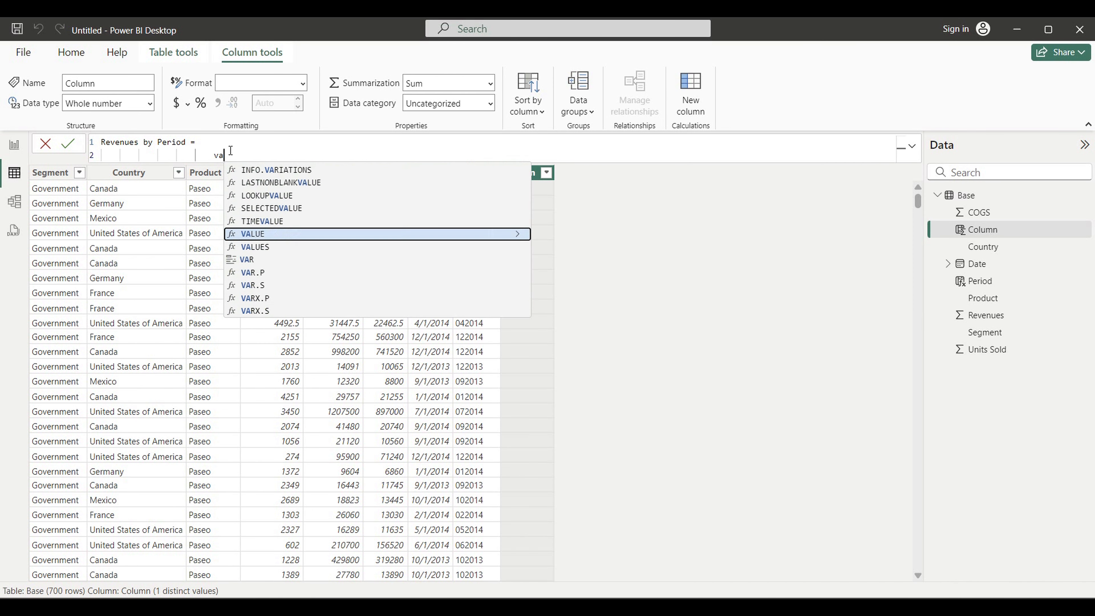
pyautogui.write('r currentperio')
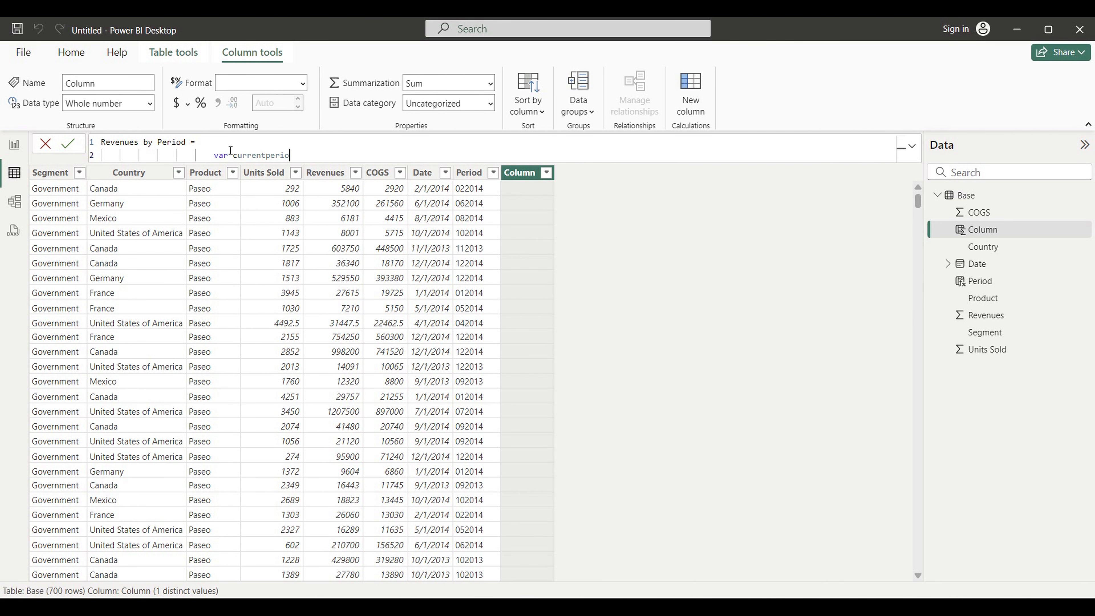
pyautogui.write('d = base')
pyautogui.click(391, 221)
pyautogui.hotkey('shift', 'Return')
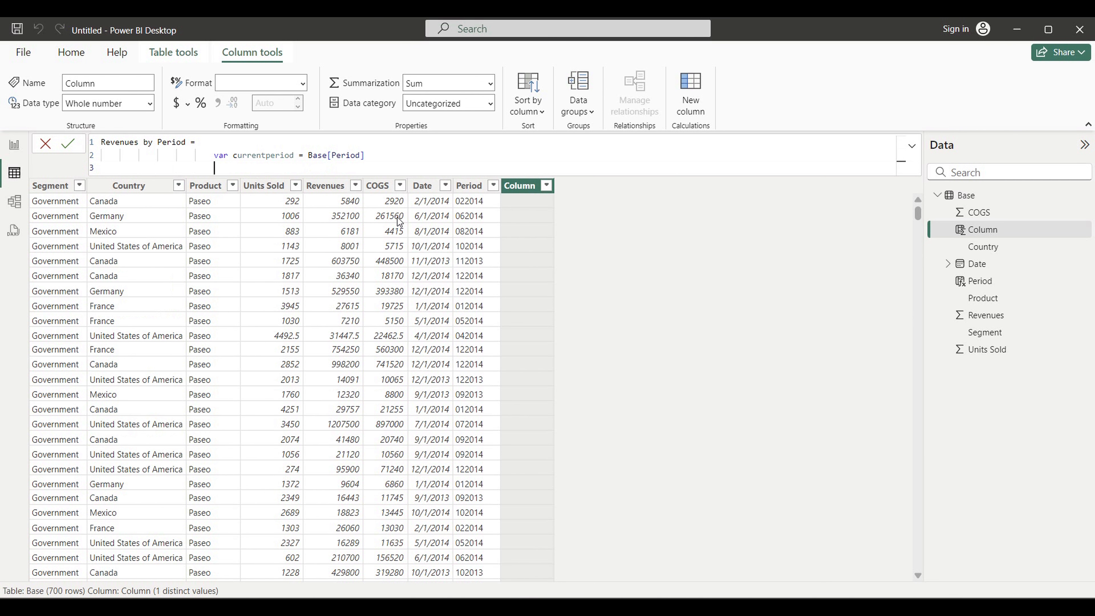
# Step: Add a return line followed by a CALCULATE expression that starts with sum(Base[Revenues])
pyautogui.write('return')
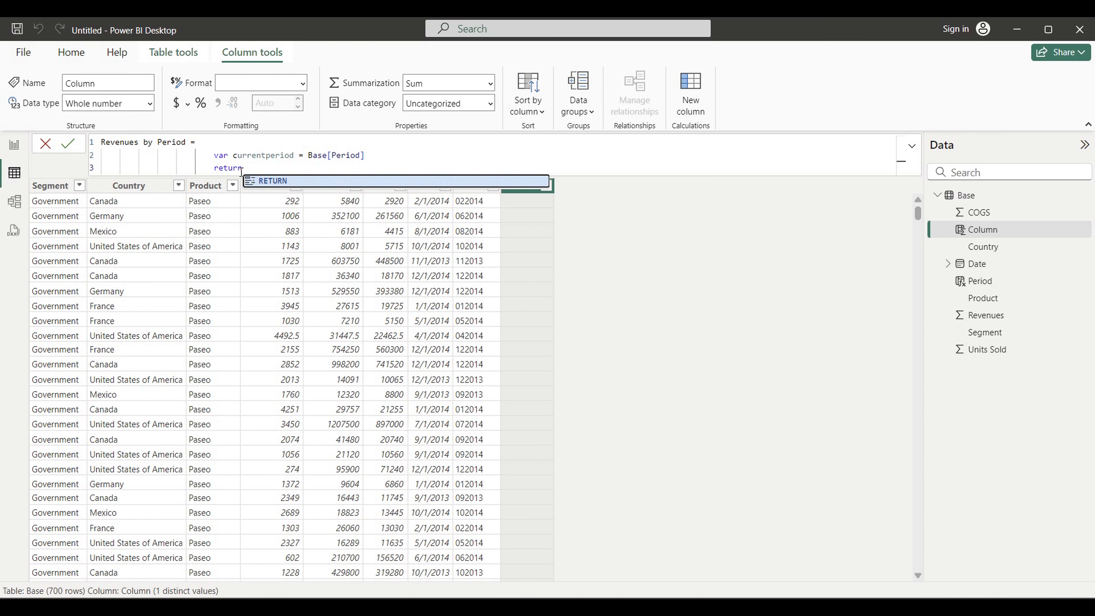
pyautogui.hotkey('shift', 'Return')
pyautogui.write('calculate')
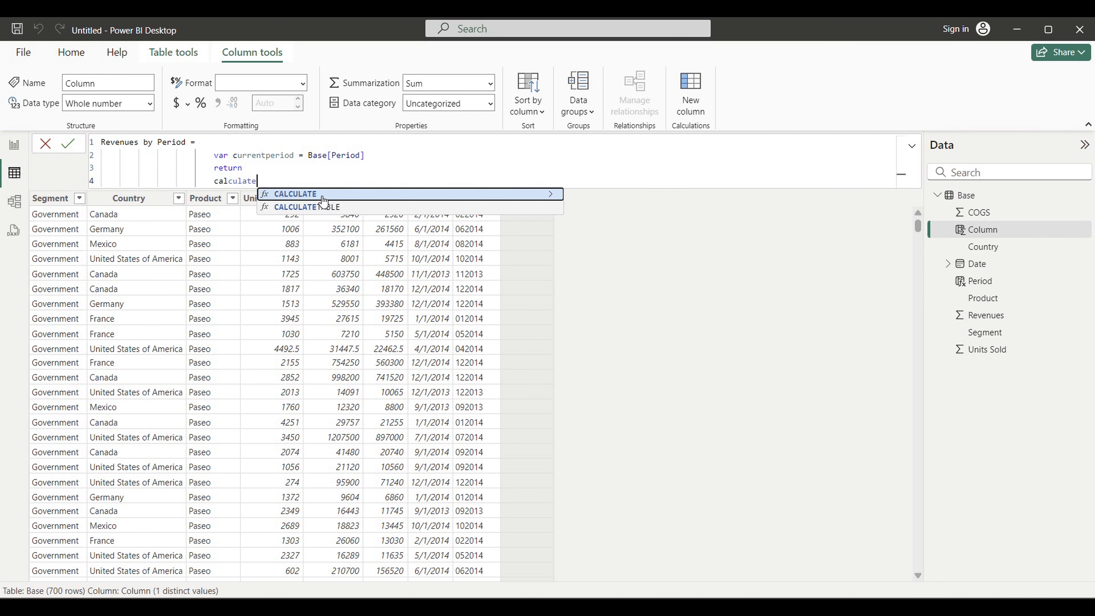
pyautogui.click(322, 198)
pyautogui.write('sum(base')
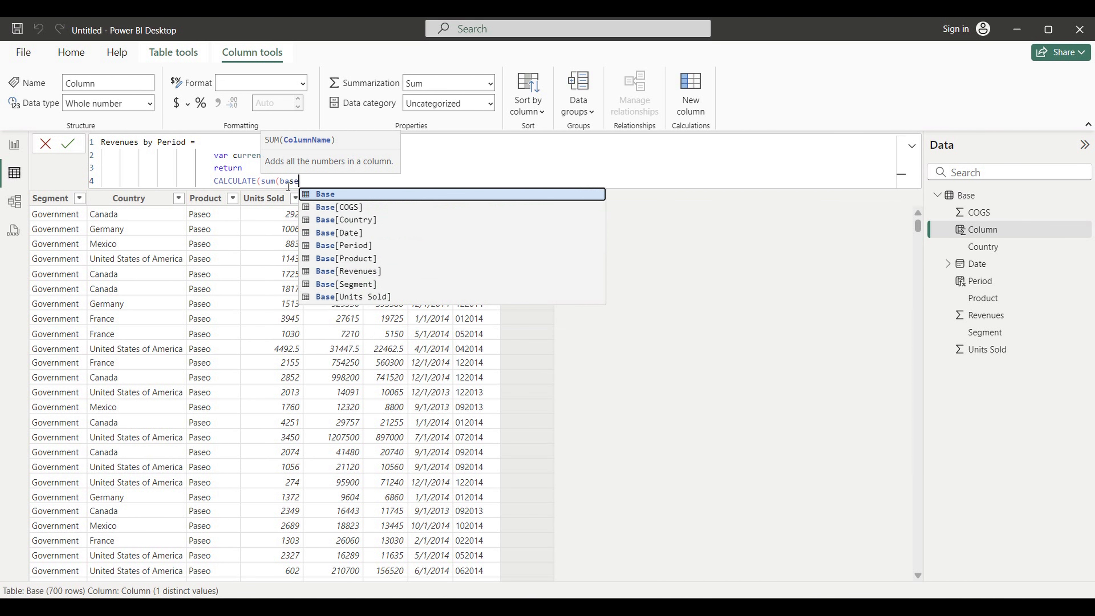
pyautogui.click(366, 272)
pyautogui.write('),')
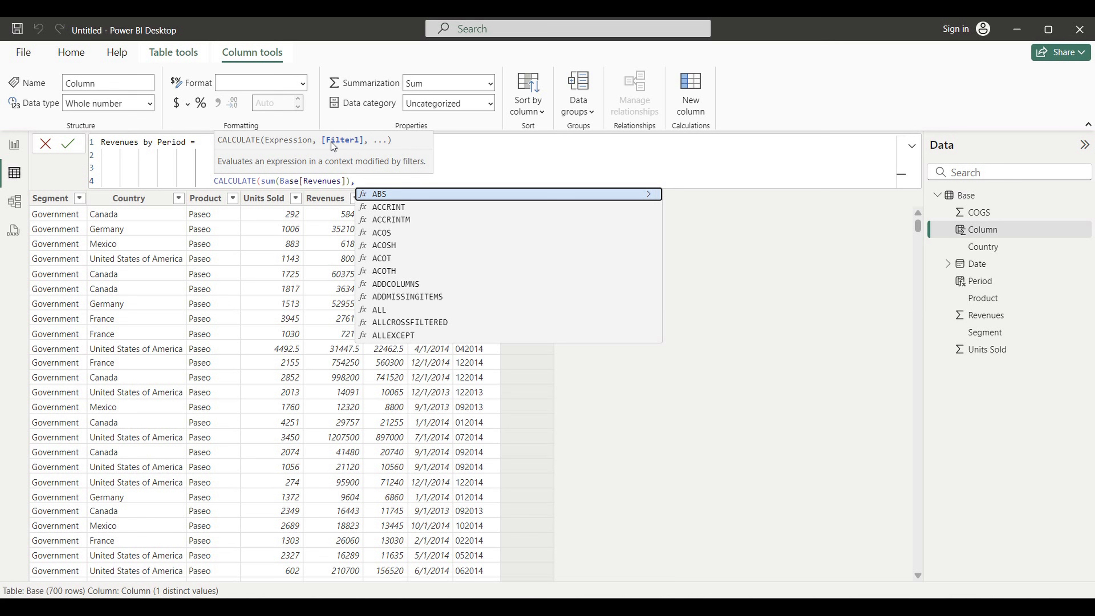
# Step: Complete the CALCULATE expression with FILTER(Base,[Period]=currentperiod), commit the column and format it as dollar currency
pyautogui.write('filter')
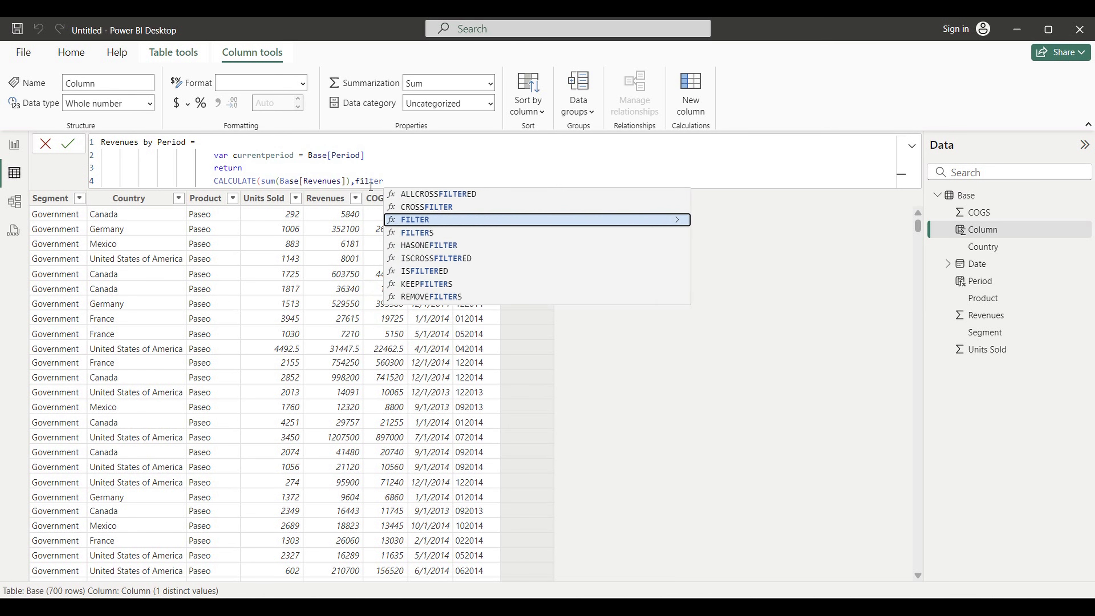
pyautogui.click(427, 222)
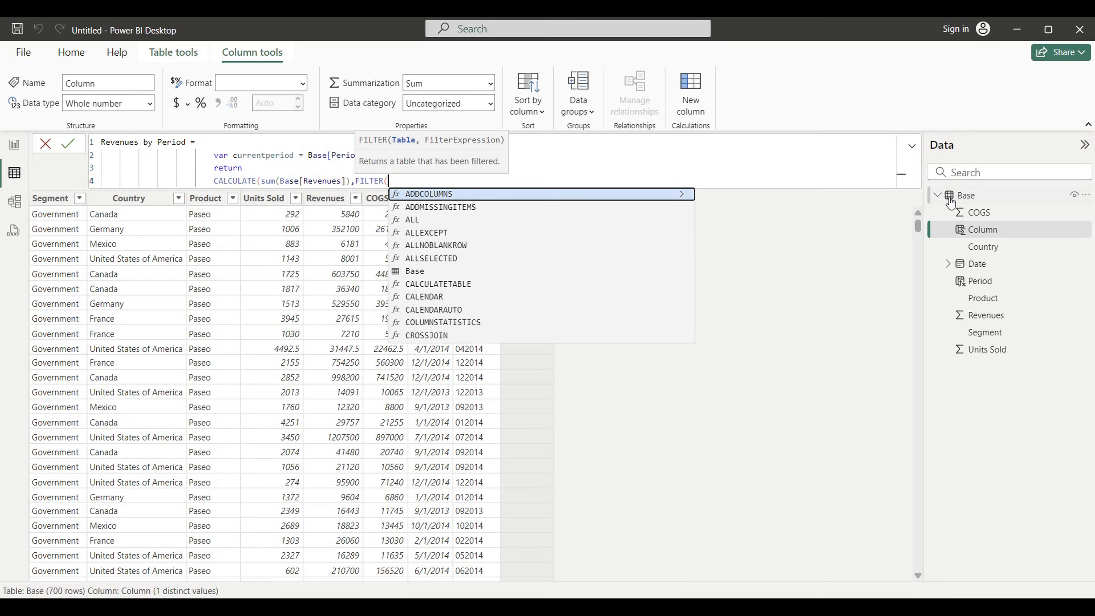
pyautogui.write('base')
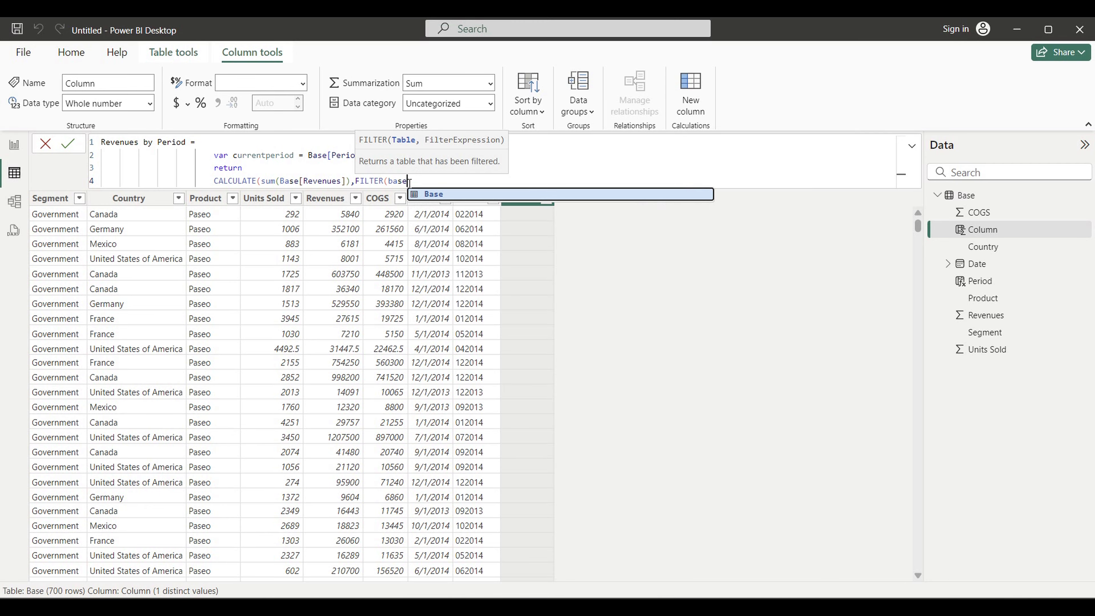
pyautogui.click(445, 195)
pyautogui.write(',')
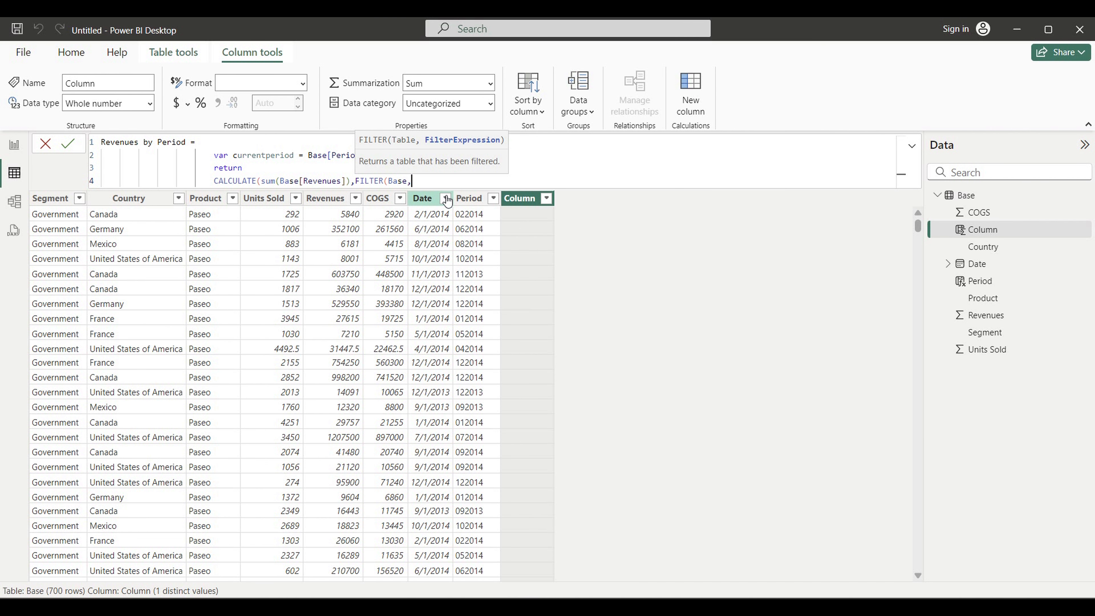
pyautogui.write('[')
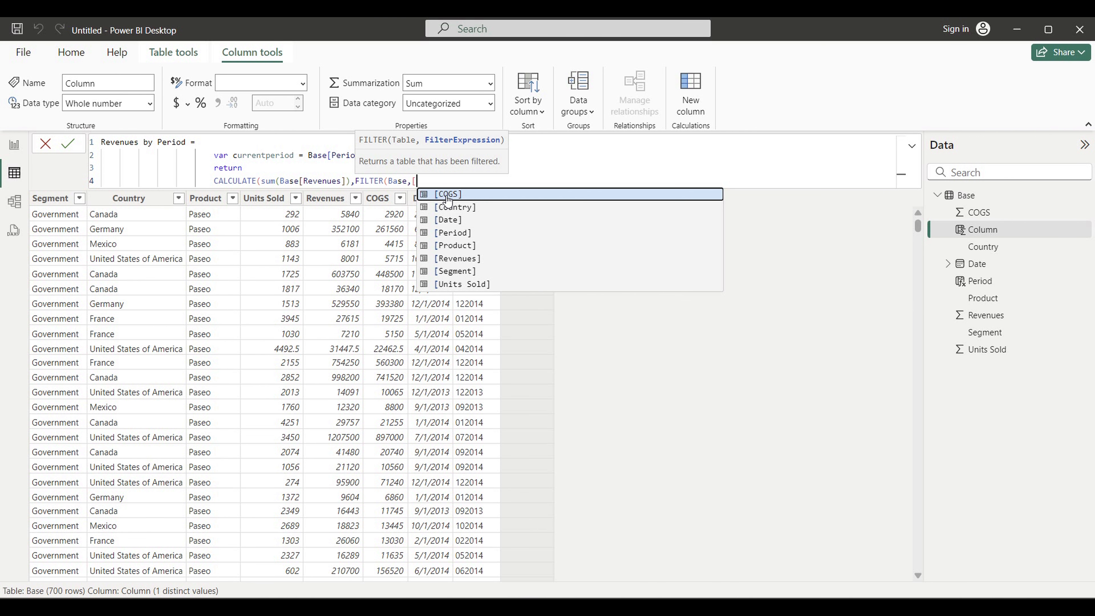
pyautogui.click(453, 233)
pyautogui.write('=')
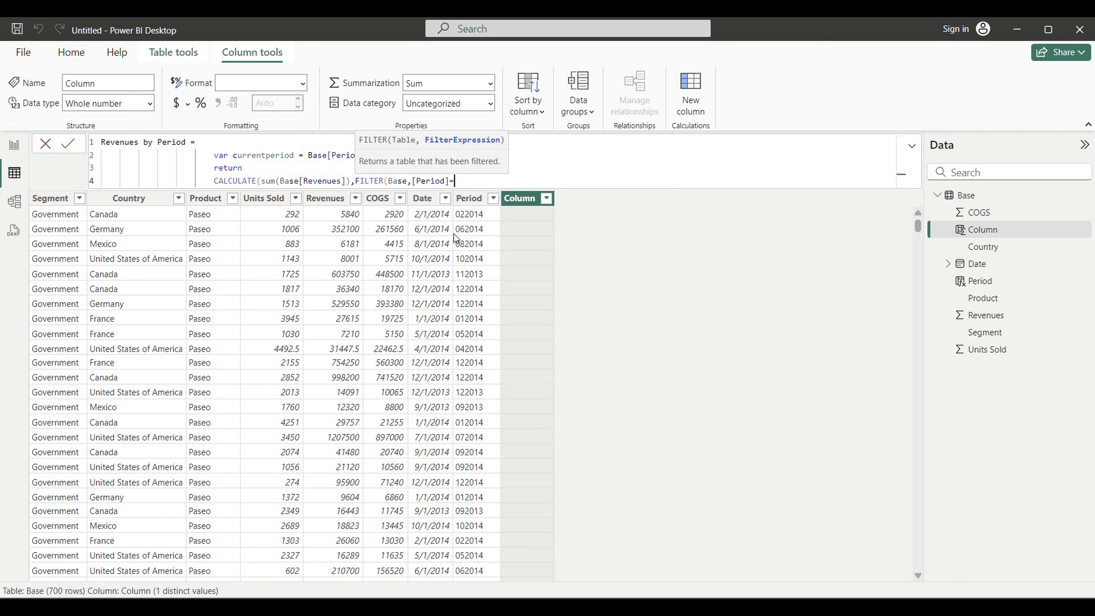
pyautogui.write('cu')
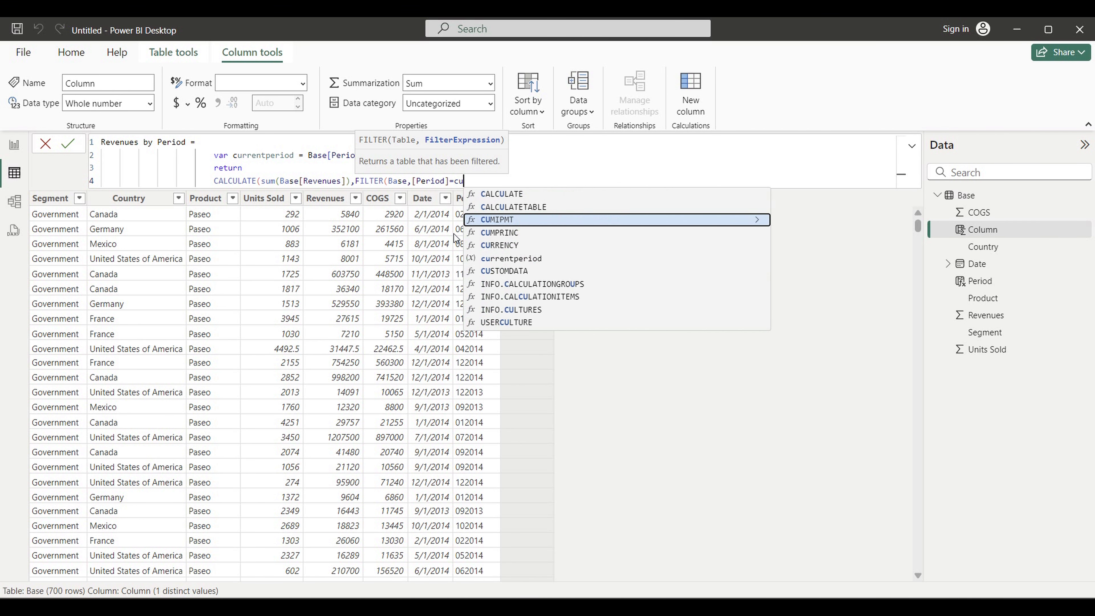
pyautogui.write('rrent')
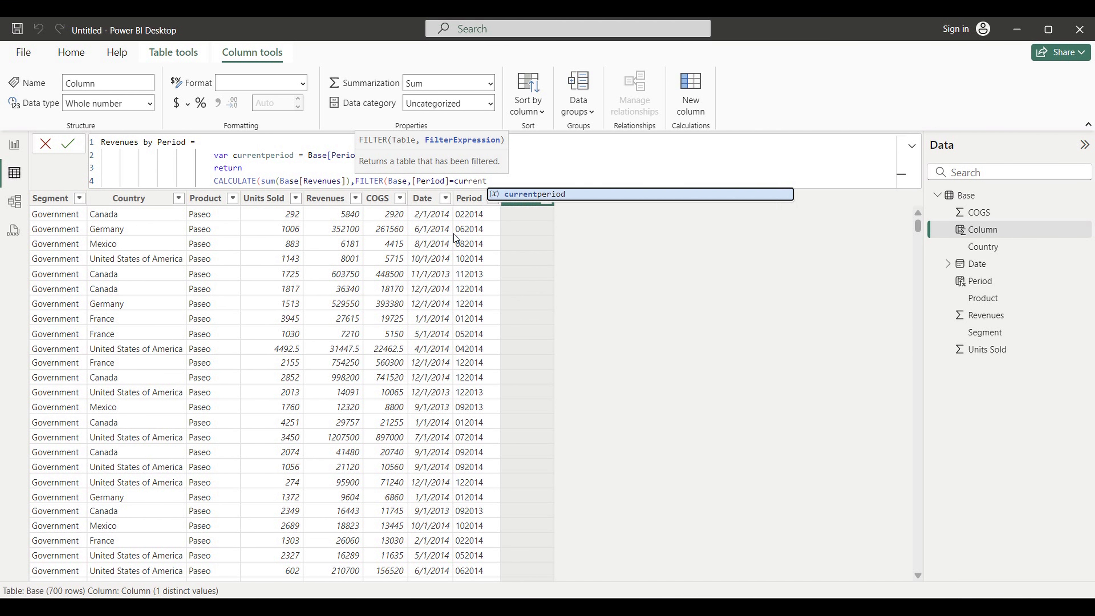
pyautogui.click(523, 195)
pyautogui.write(')')
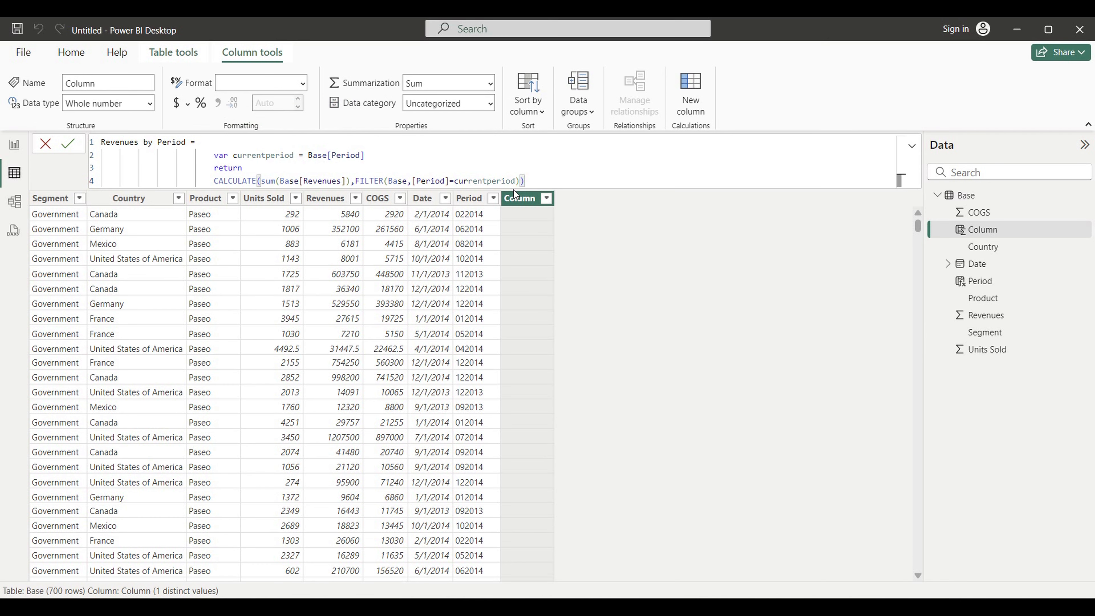
pyautogui.press('Return')
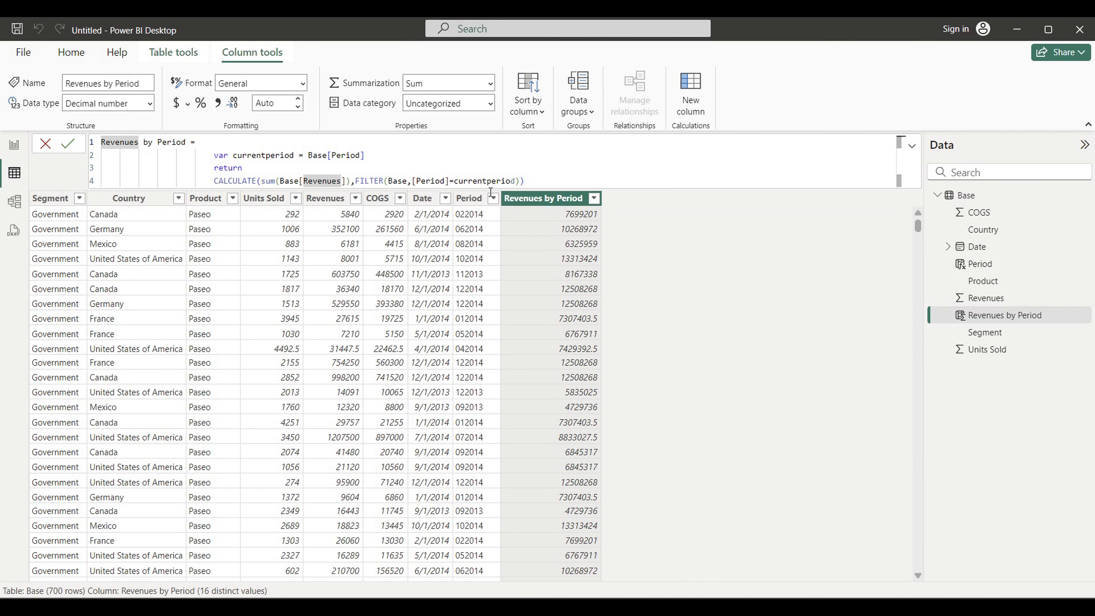
pyautogui.click(178, 103)
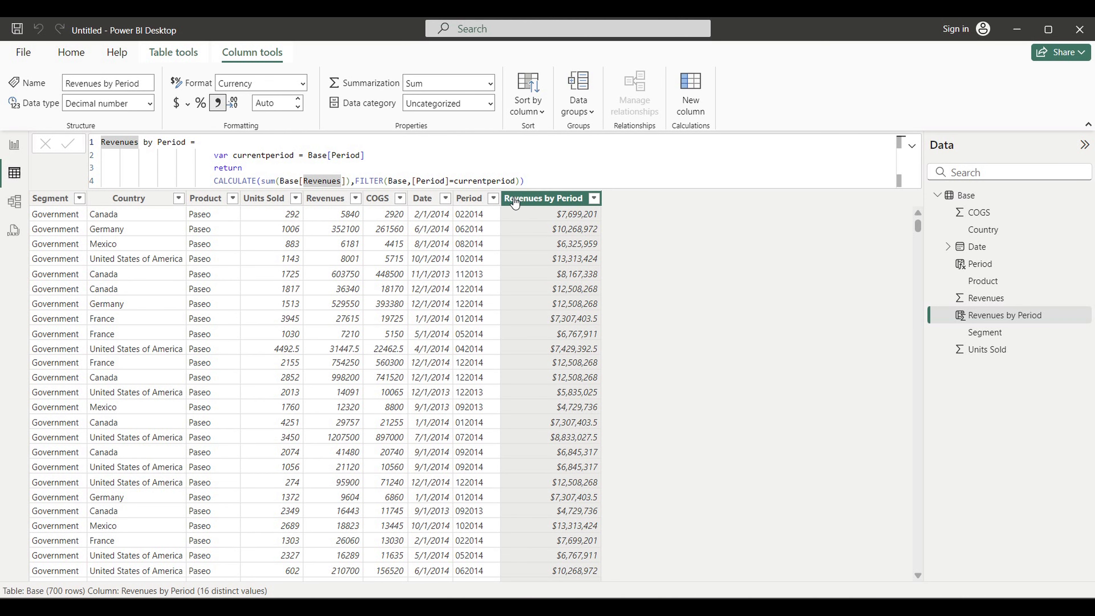
# Step: Check Revenues by Period by filtering the Period column to 052014, 092013 and 122013, one at a time
pyautogui.click(493, 198)
pyautogui.click(524, 307)
pyautogui.click(522, 364)
pyautogui.click(630, 512)
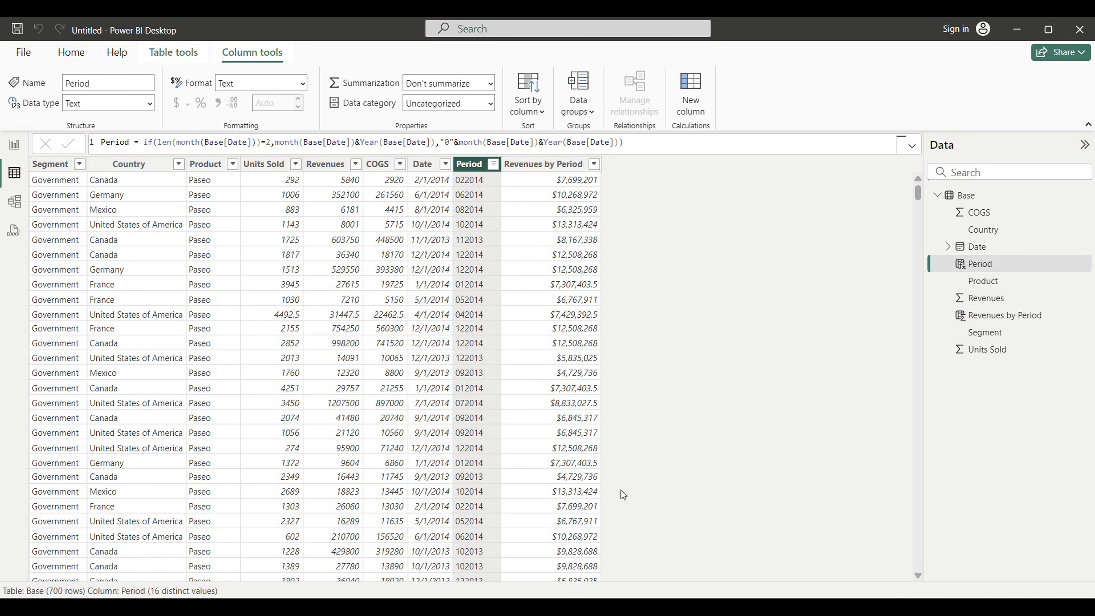
pyautogui.click(493, 163)
pyautogui.click(521, 364)
pyautogui.click(522, 410)
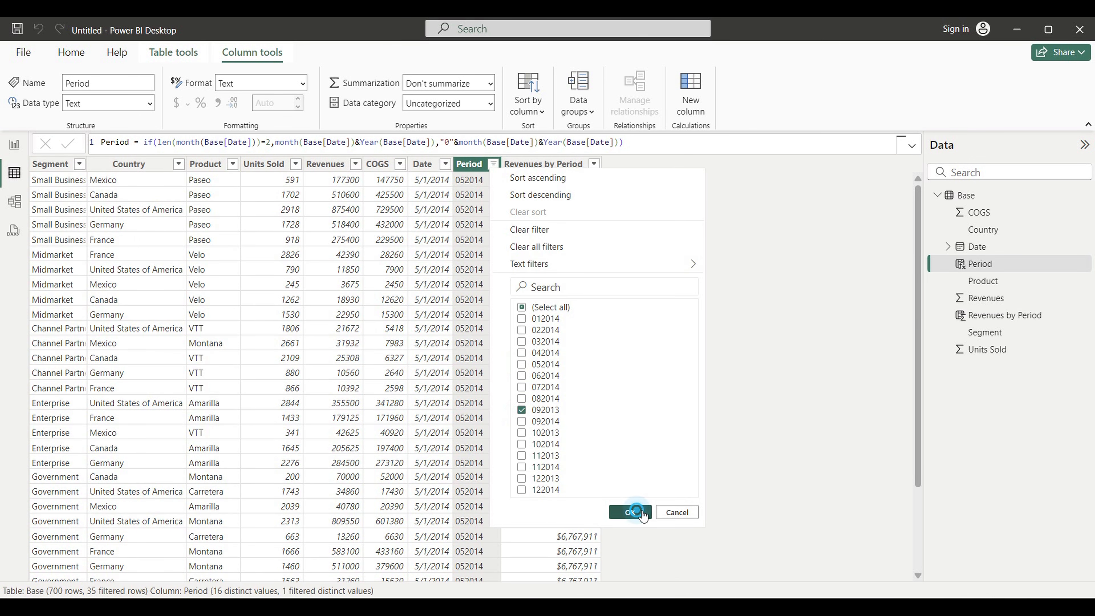
pyautogui.click(630, 512)
pyautogui.click(493, 163)
pyautogui.click(521, 410)
pyautogui.click(522, 478)
pyautogui.click(630, 512)
# Step: Select all periods again in the Period filter to show every row of Base
pyautogui.click(493, 163)
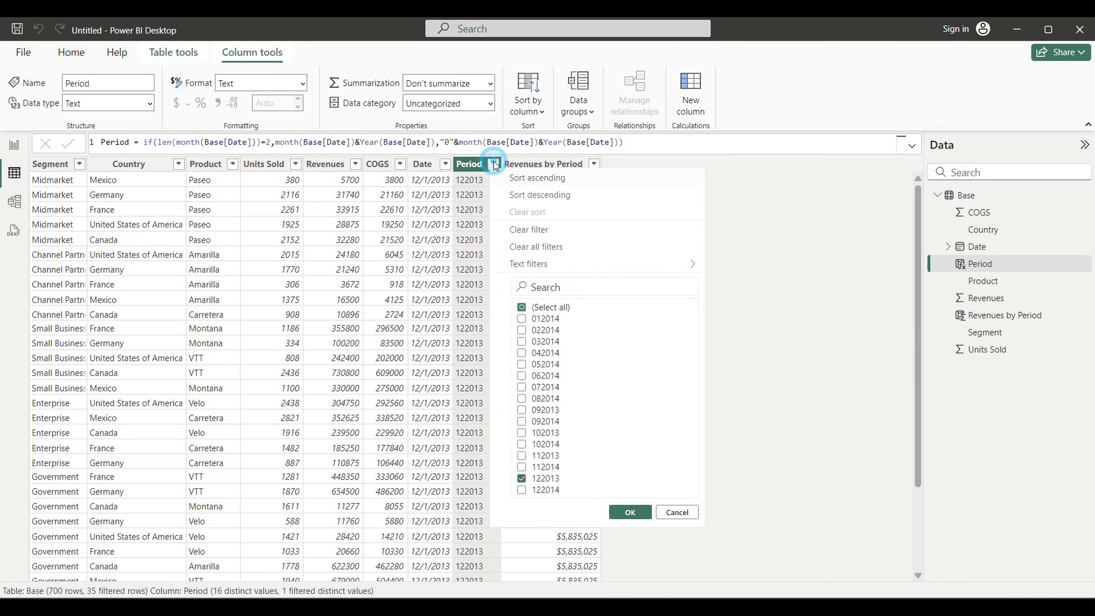
pyautogui.click(522, 308)
pyautogui.click(529, 307)
pyautogui.click(630, 512)
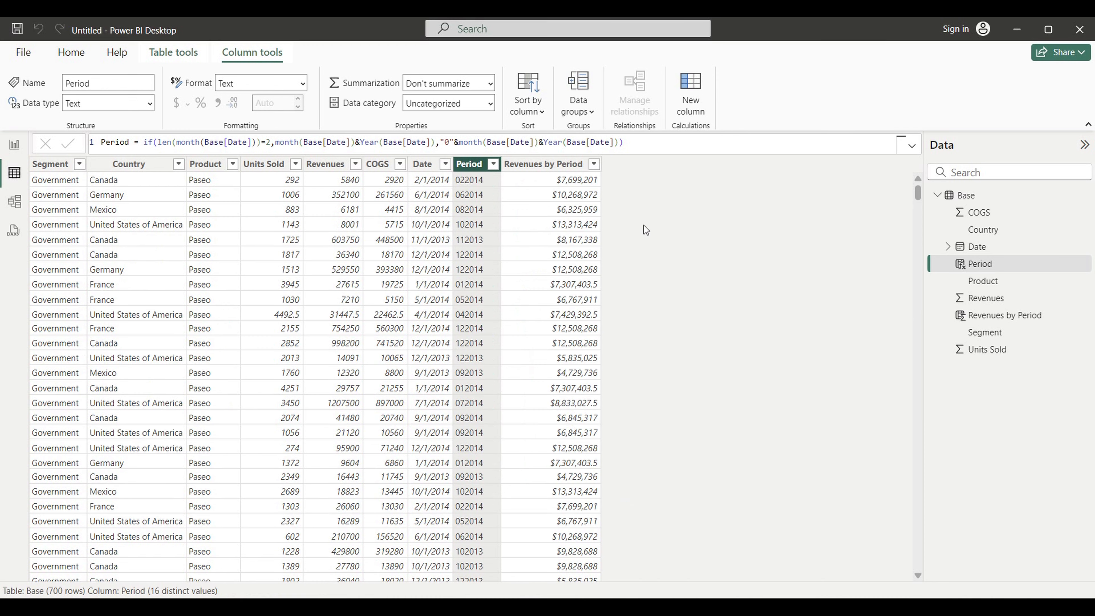
# Step: Add a calculated column named % of Revenues with the formula [Revenues]/[Revenues by Period]
pyautogui.click(690, 95)
pyautogui.doubleClick(128, 144)
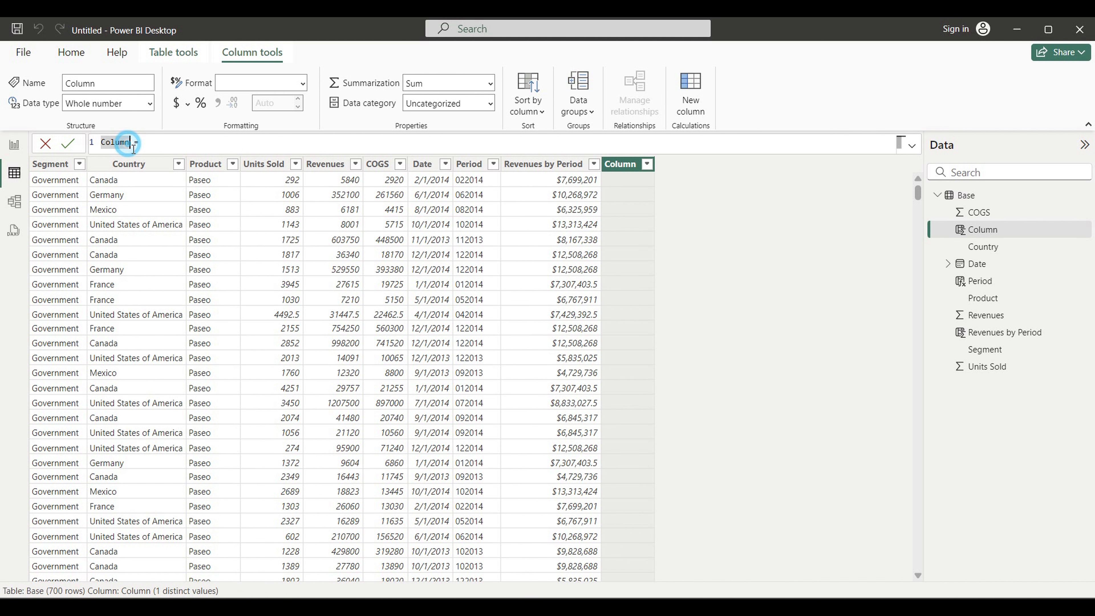
pyautogui.press('BackSpace')
pyautogui.click(182, 142)
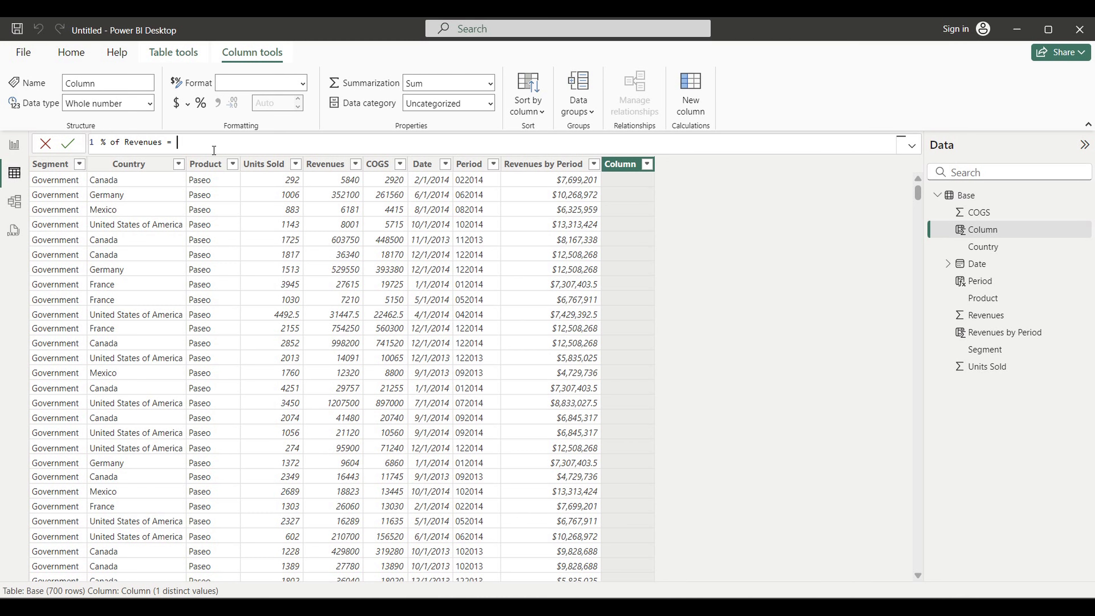
pyautogui.write('[')
pyautogui.click(209, 232)
pyautogui.write('/[re')
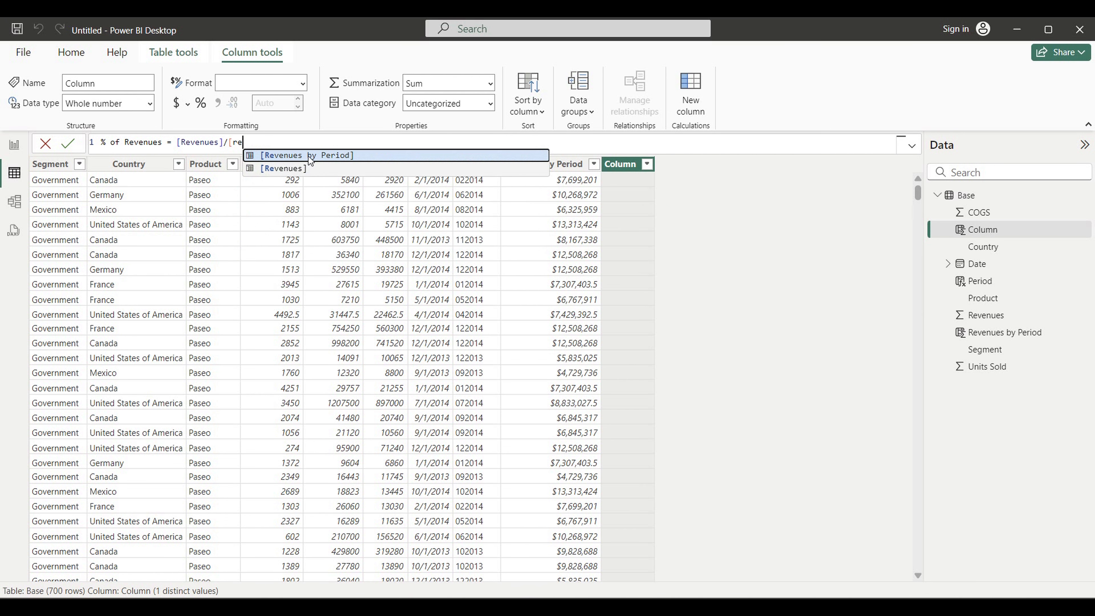
pyautogui.click(307, 155)
pyautogui.press('Return')
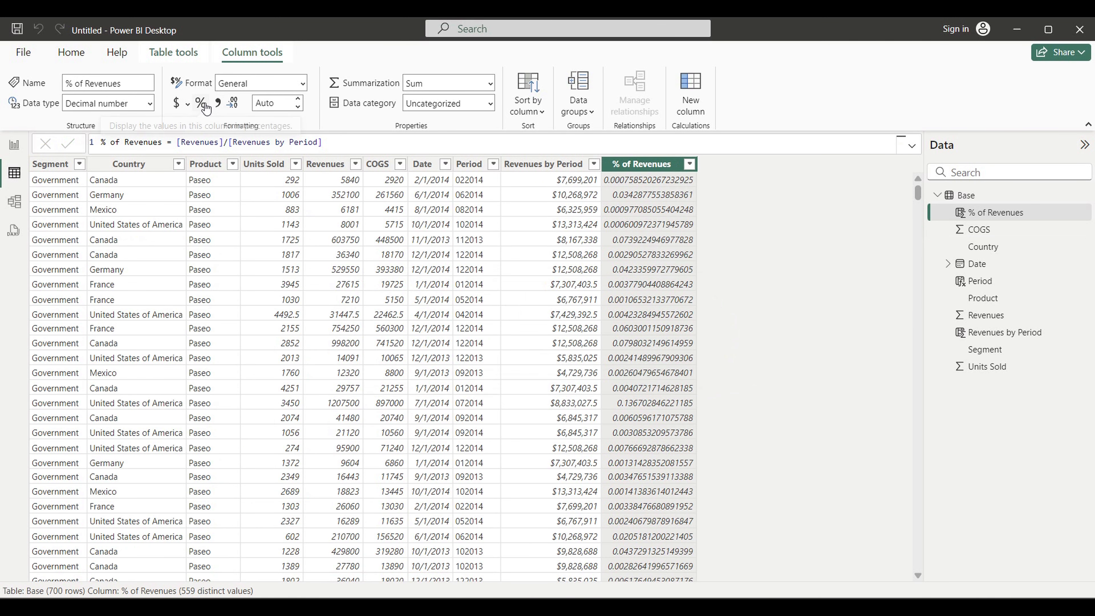
# Step: Format the % of Revenues column as a percentage
pyautogui.click(201, 104)
# Step: Filter the Period column to 012014 only and review the % of Revenues values through all of its rows
pyautogui.click(469, 164)
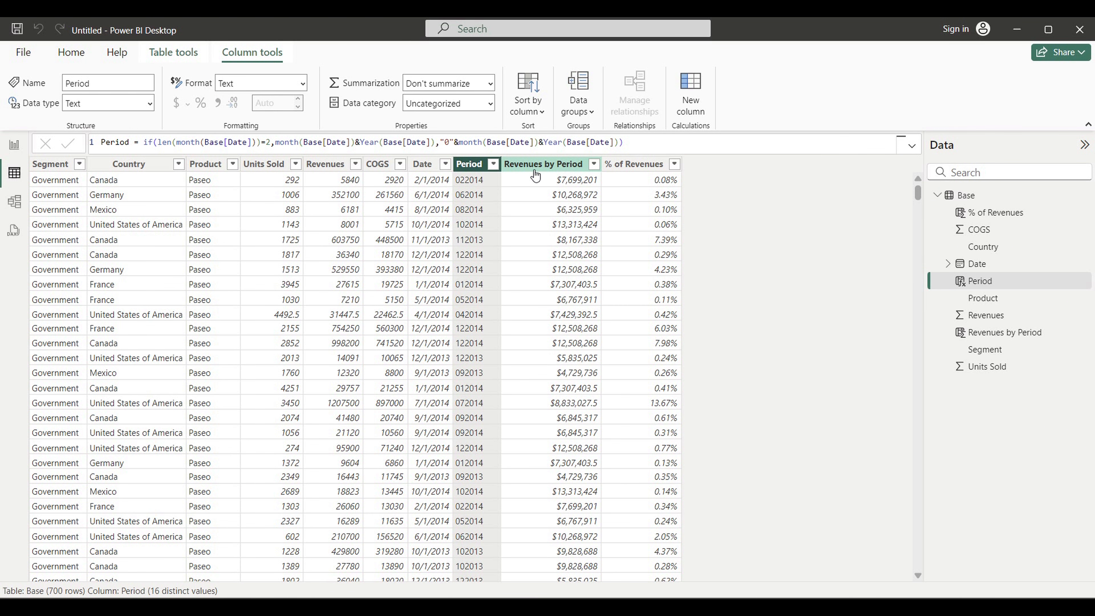
pyautogui.click(493, 164)
pyautogui.click(522, 307)
pyautogui.click(522, 319)
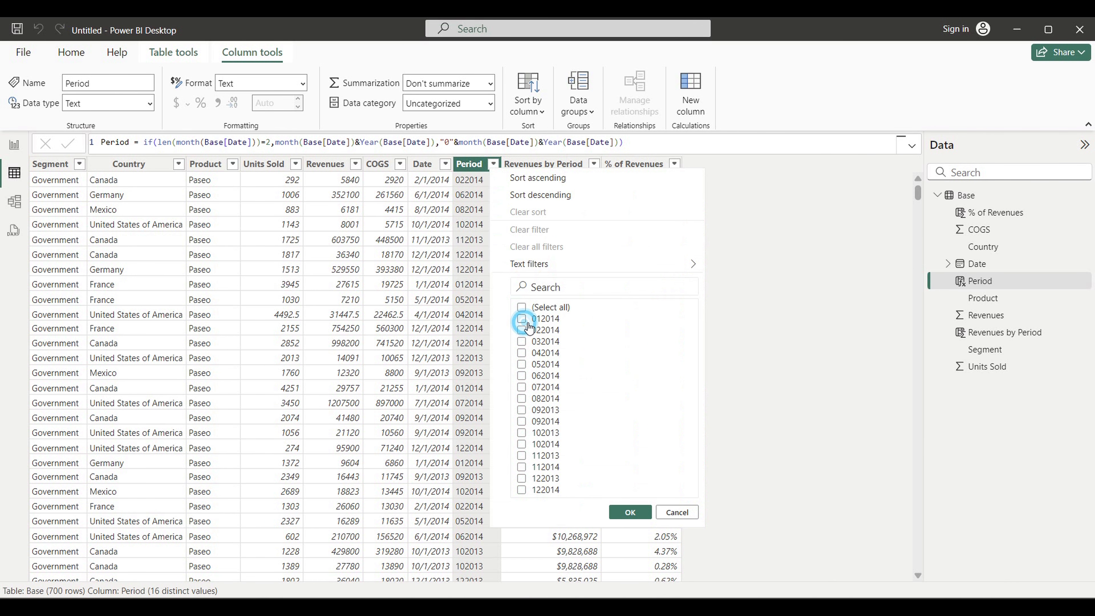
pyautogui.click(630, 512)
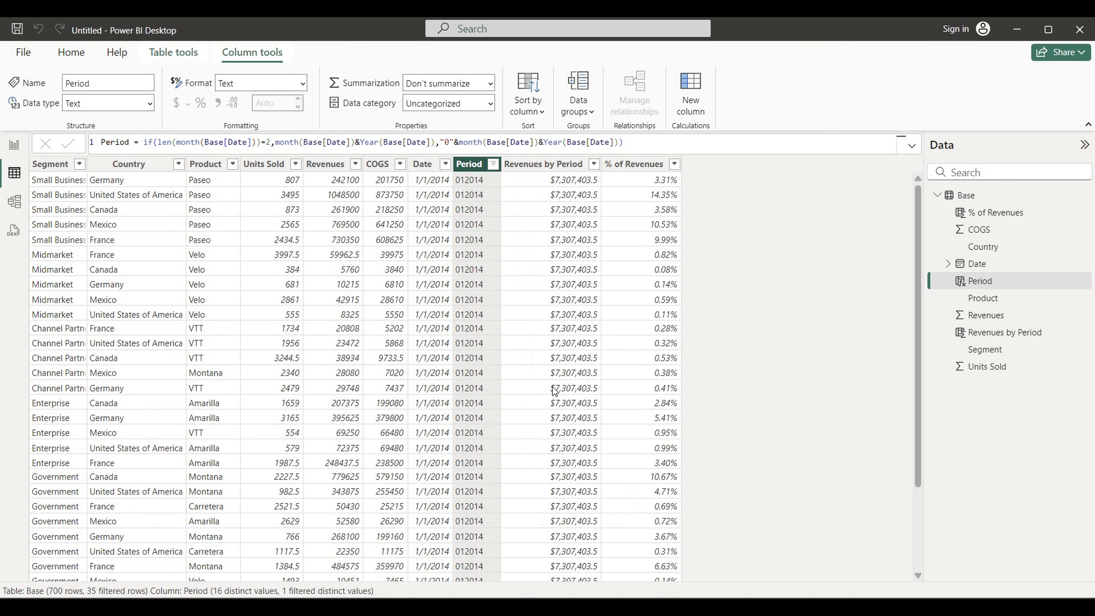
pyautogui.scroll(-3, 745, 401)
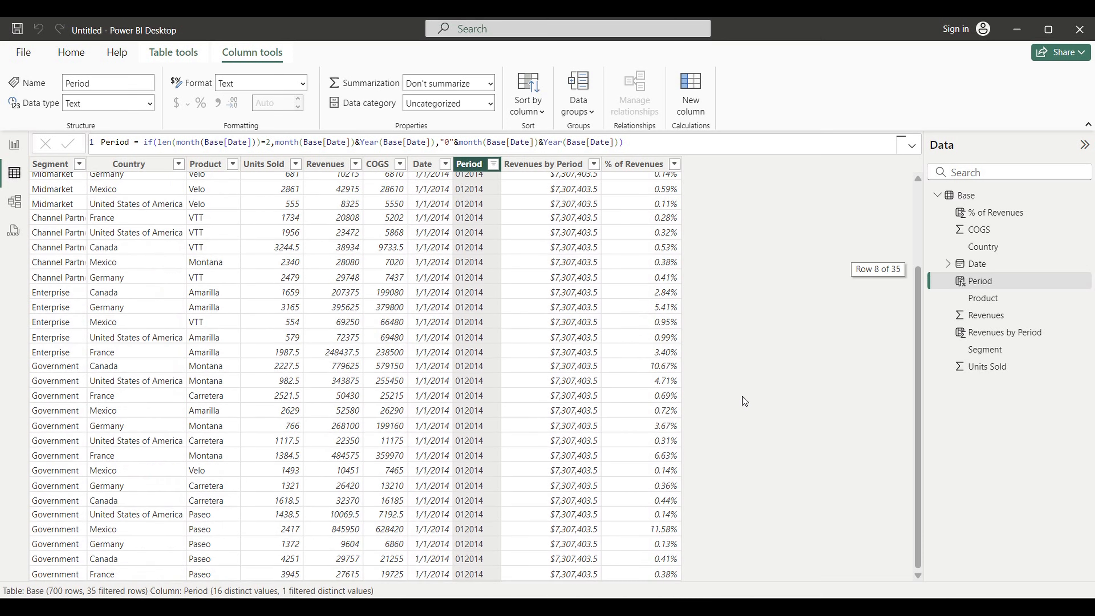
pyautogui.scroll(3, 564, 203)
# Step: Check % of Revenues with the Period column filtered to 022014, 032014 and 042014, one at a time
pyautogui.click(493, 164)
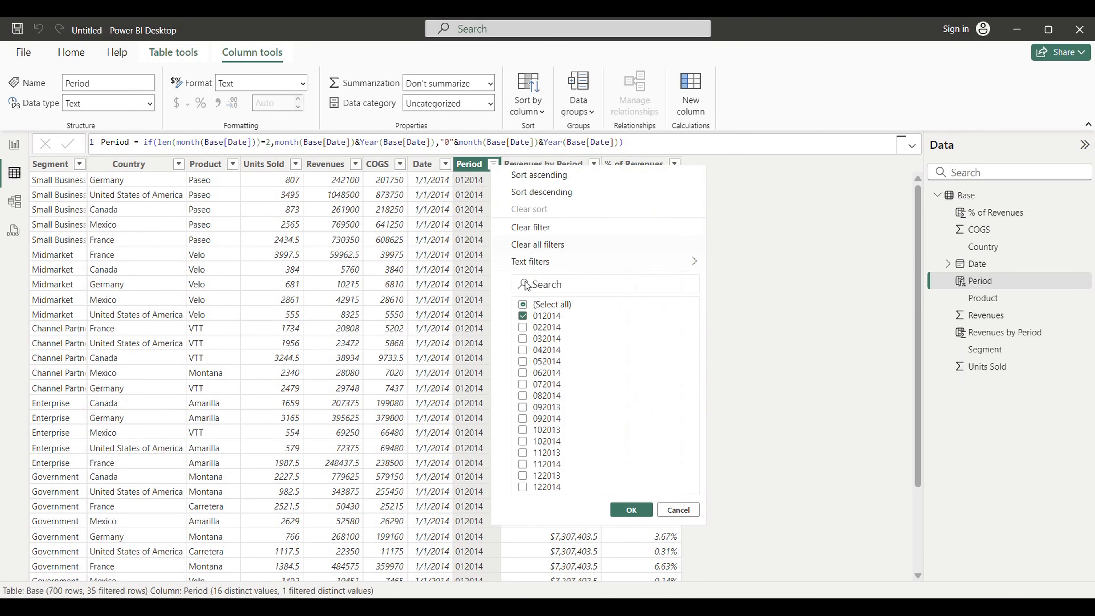
pyautogui.click(531, 319)
pyautogui.click(630, 509)
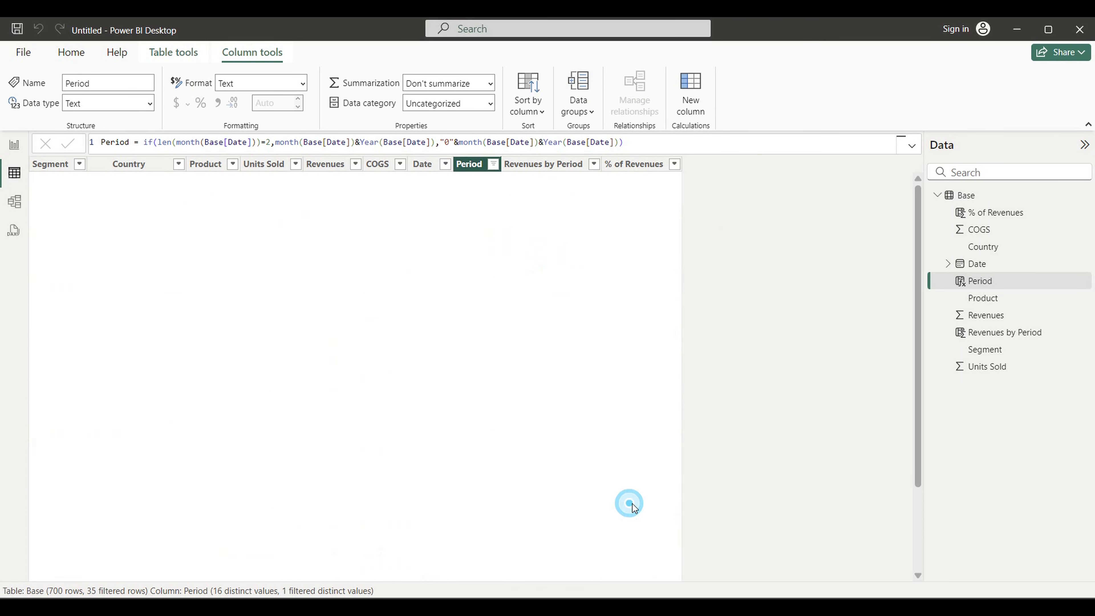
pyautogui.click(496, 166)
pyautogui.click(520, 333)
pyautogui.click(521, 343)
pyautogui.click(624, 515)
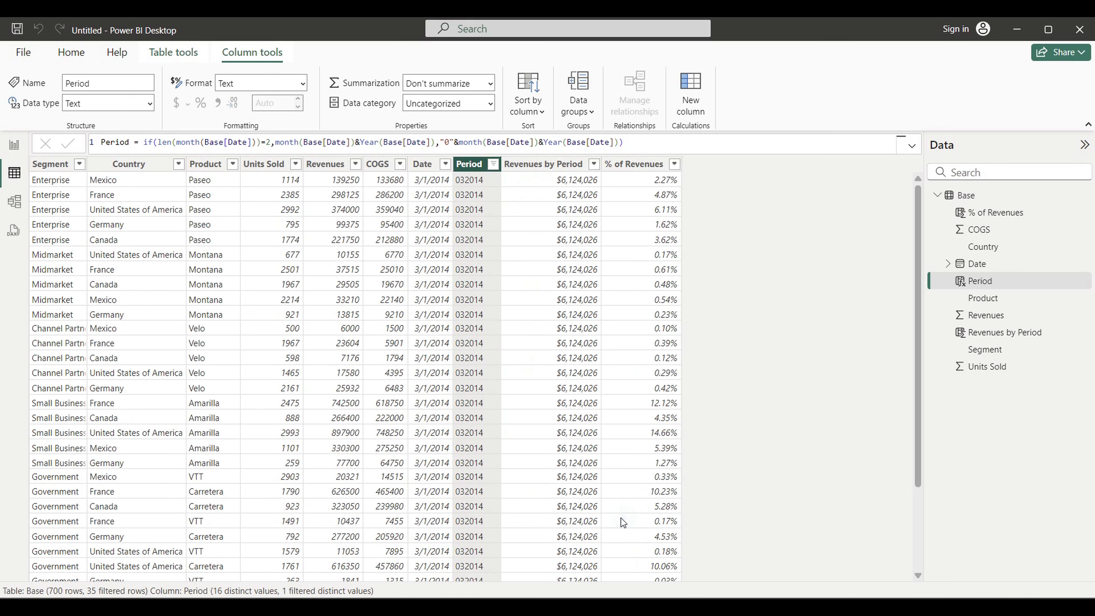
pyautogui.click(492, 164)
pyautogui.click(521, 341)
pyautogui.click(521, 352)
pyautogui.click(630, 512)
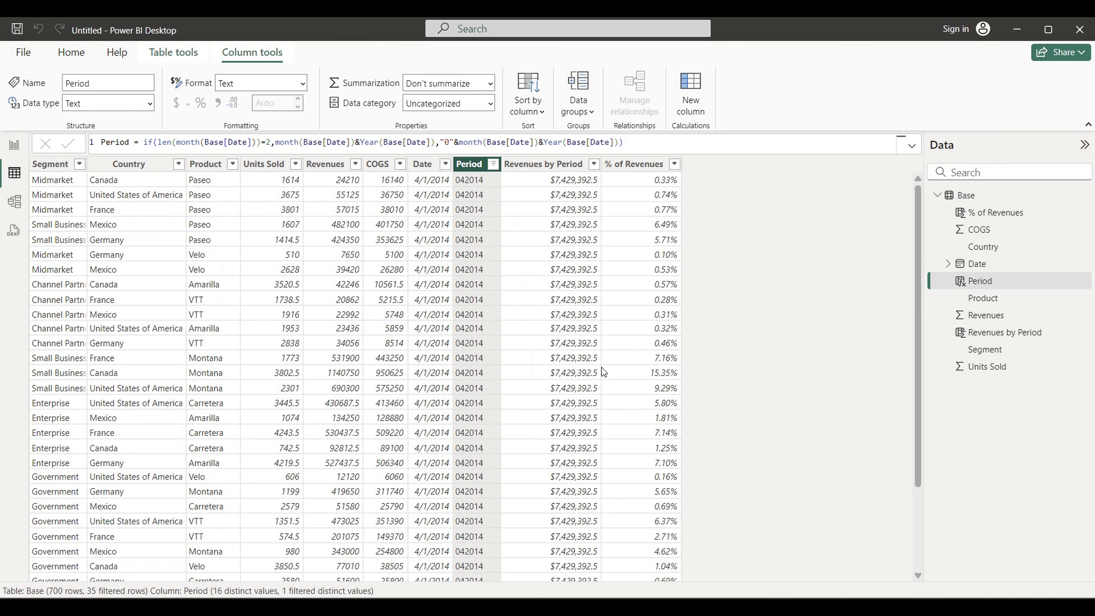
# Step: Check % of Revenues with the Period column filtered to 052014 and then to 062014
pyautogui.click(493, 164)
pyautogui.click(522, 353)
pyautogui.click(521, 365)
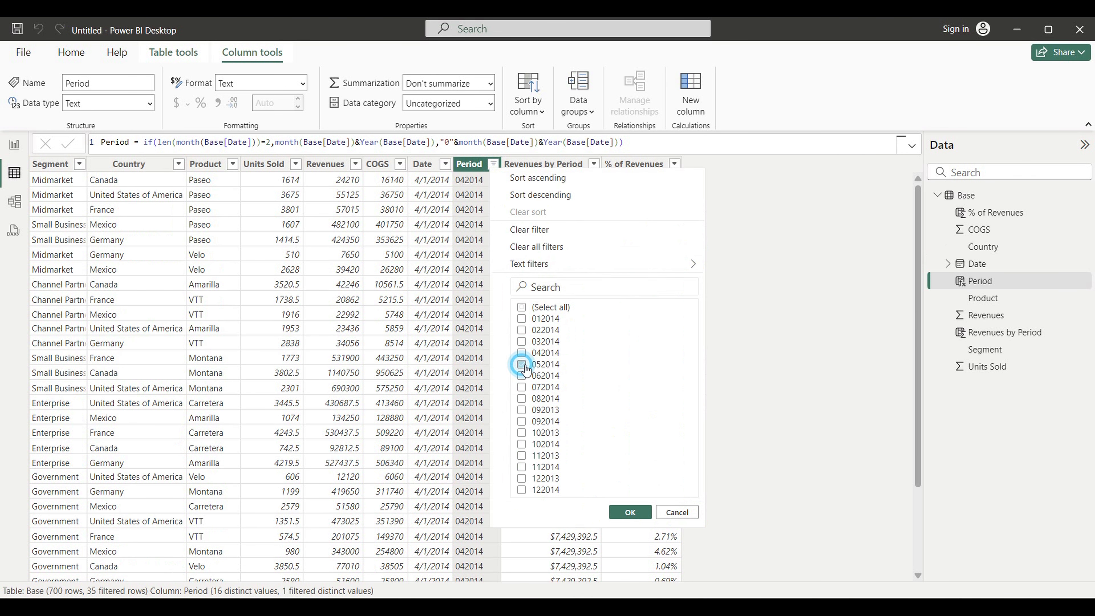
pyautogui.click(630, 512)
pyautogui.click(492, 164)
pyautogui.click(521, 365)
pyautogui.click(522, 375)
pyautogui.click(630, 512)
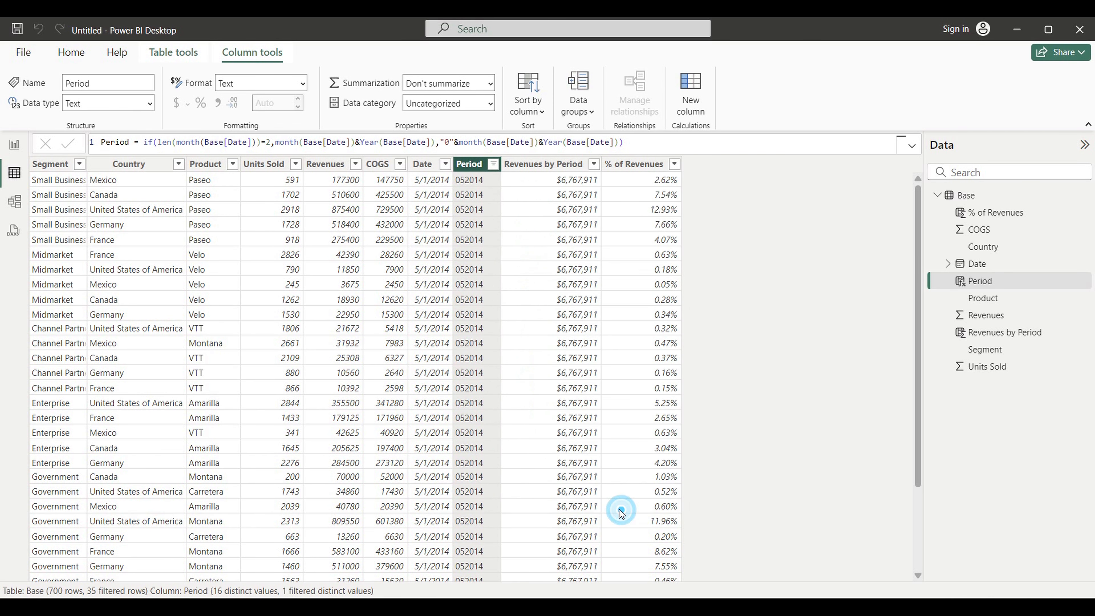
# Step: Select all periods in the Period filter again to bring back every row of Base
pyautogui.click(493, 164)
pyautogui.click(522, 307)
pyautogui.click(632, 512)
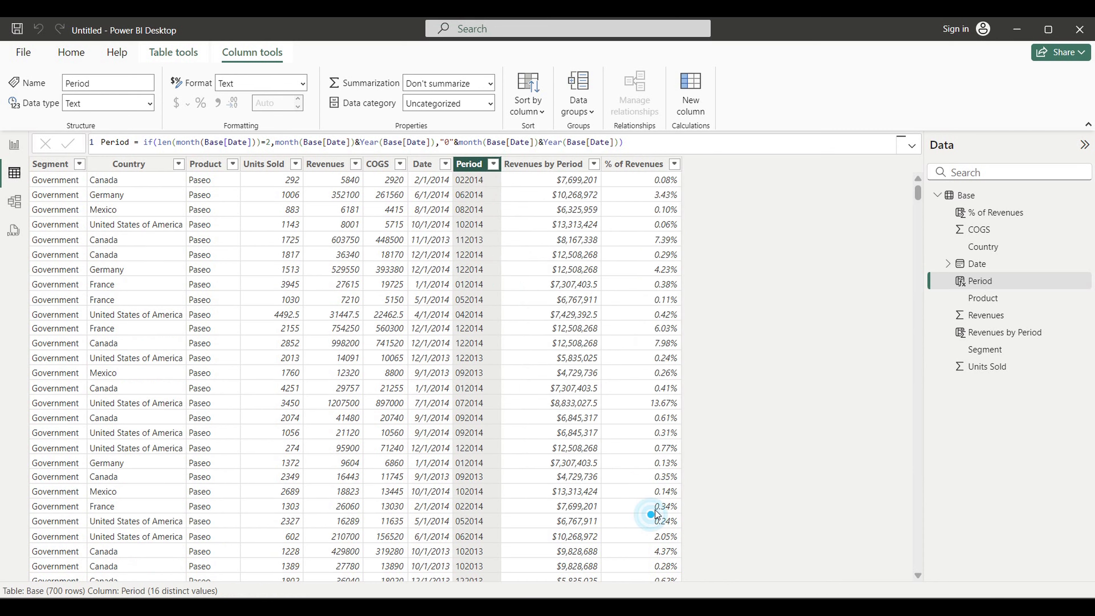